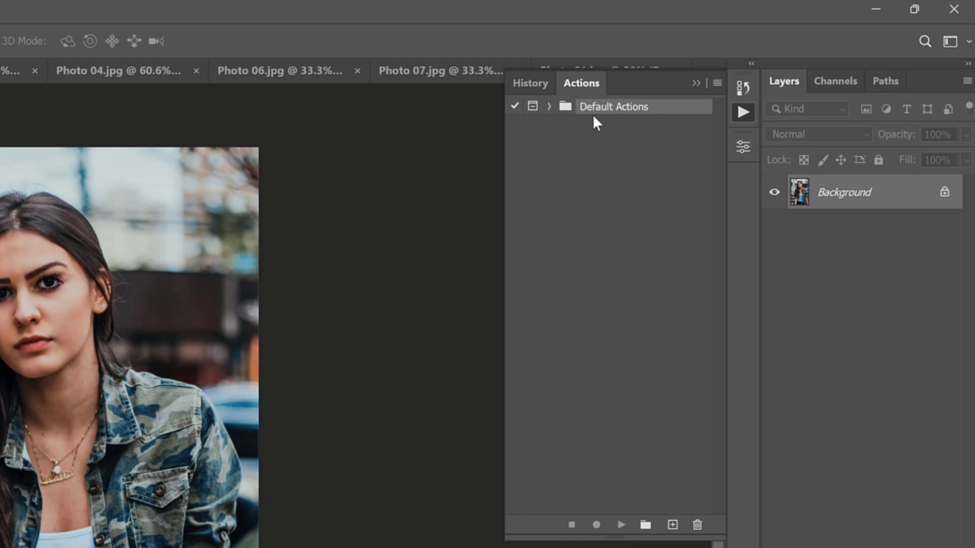
- Load the Cartoon Effect action file from the Documents > PSDS folder into the actions list
left_click(717, 83)
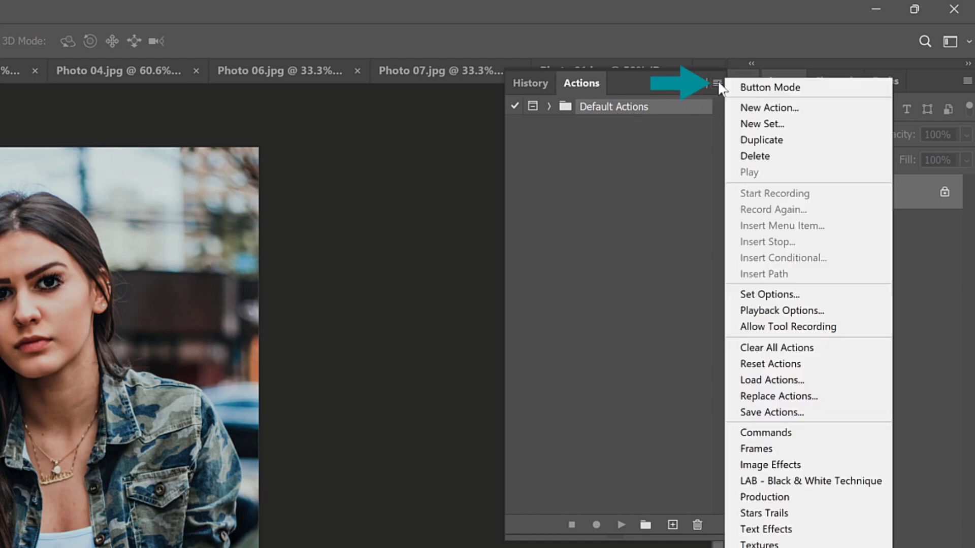
left_click(764, 380)
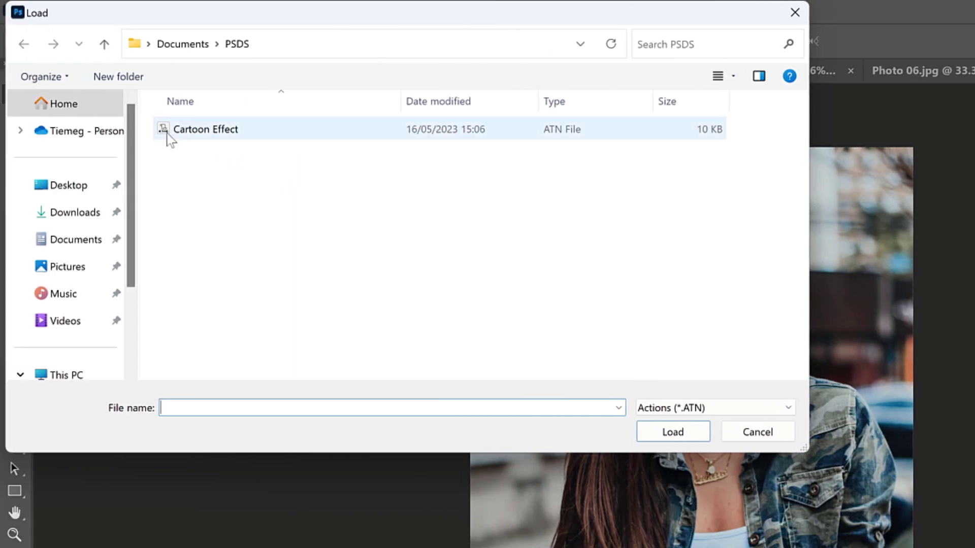
left_click(200, 136)
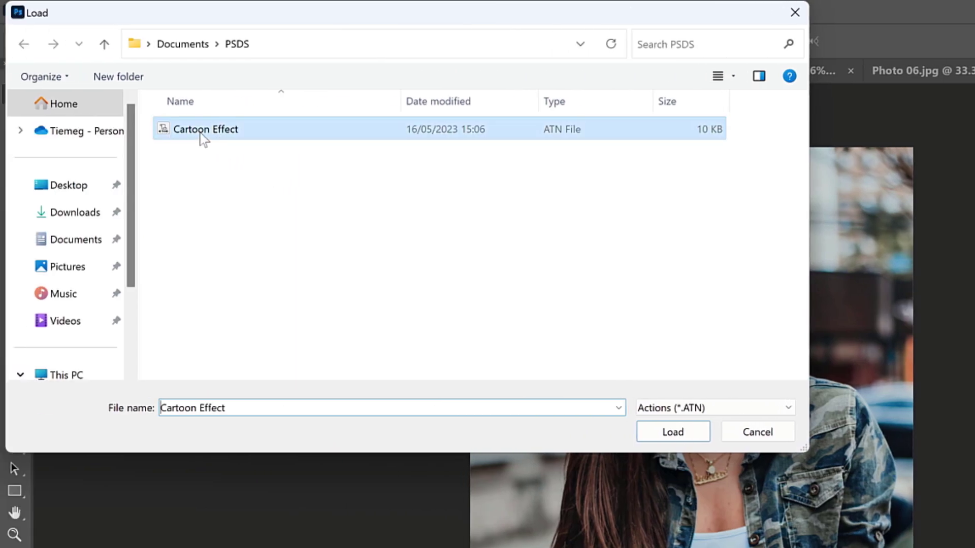
left_click(673, 432)
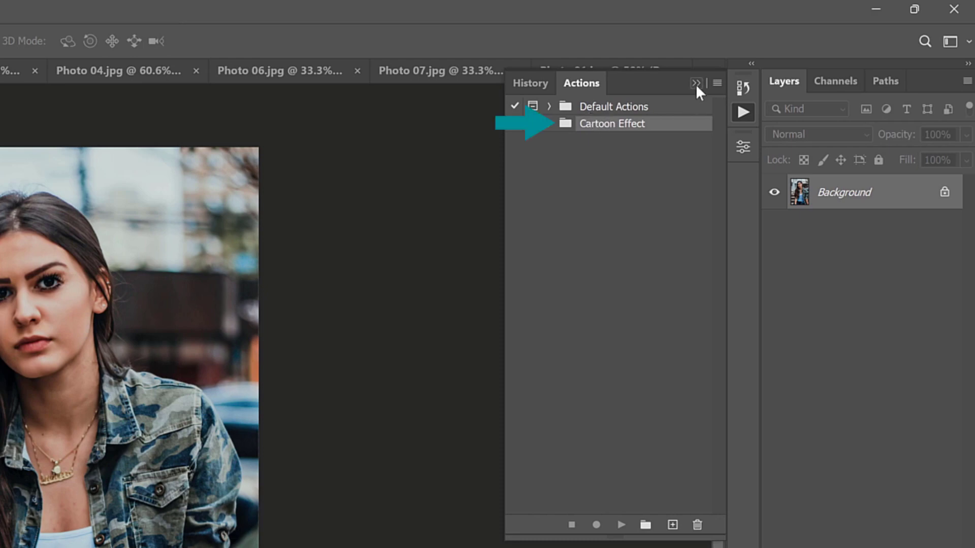
left_click(696, 84)
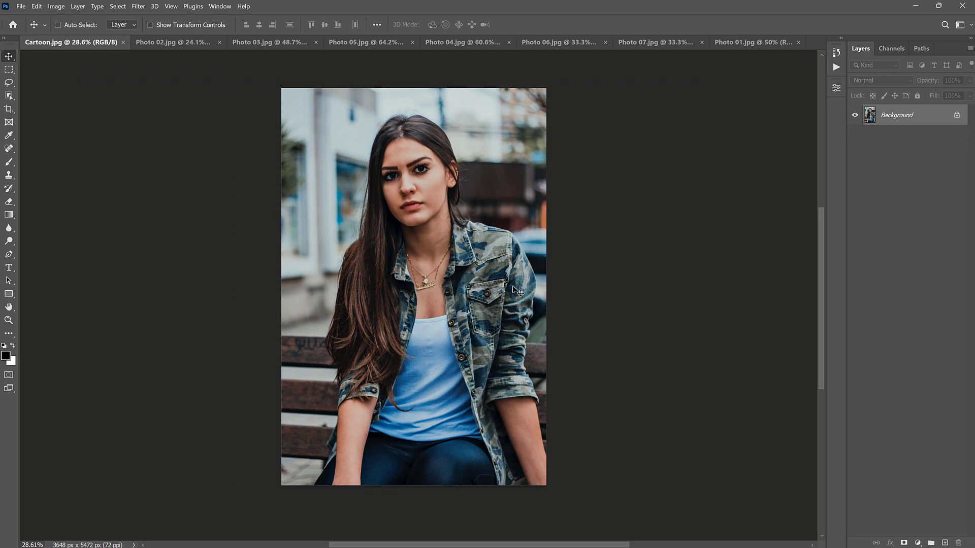
- Crop Cartoon.jpg around the woman's head and upper body to about 3152 x 3075 px
left_click(8, 110)
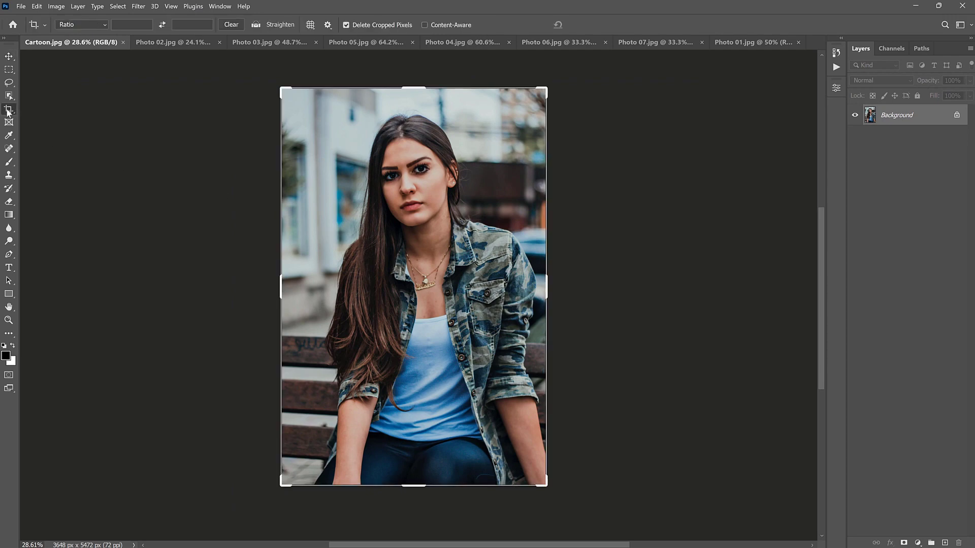
left_click_drag(414, 486, 415, 405)
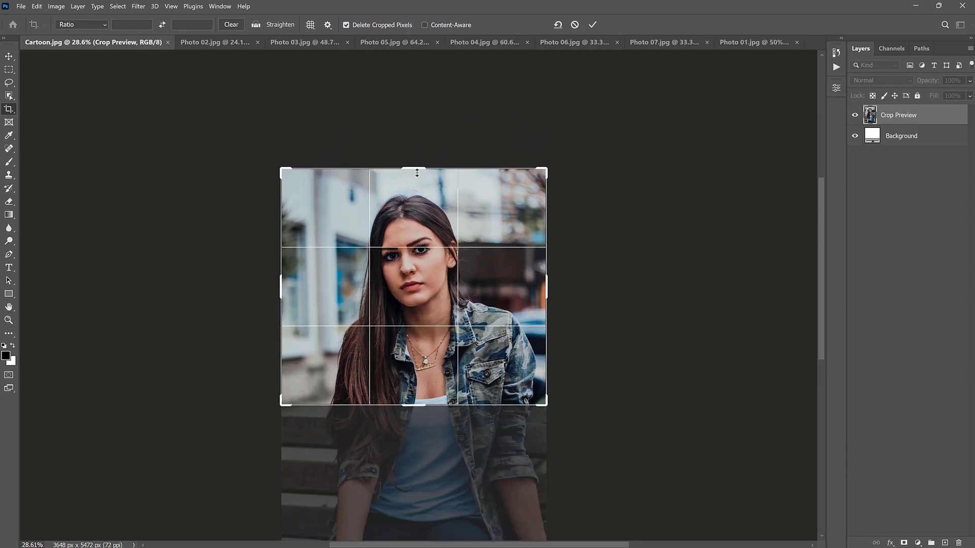
left_click_drag(417, 173, 417, 185)
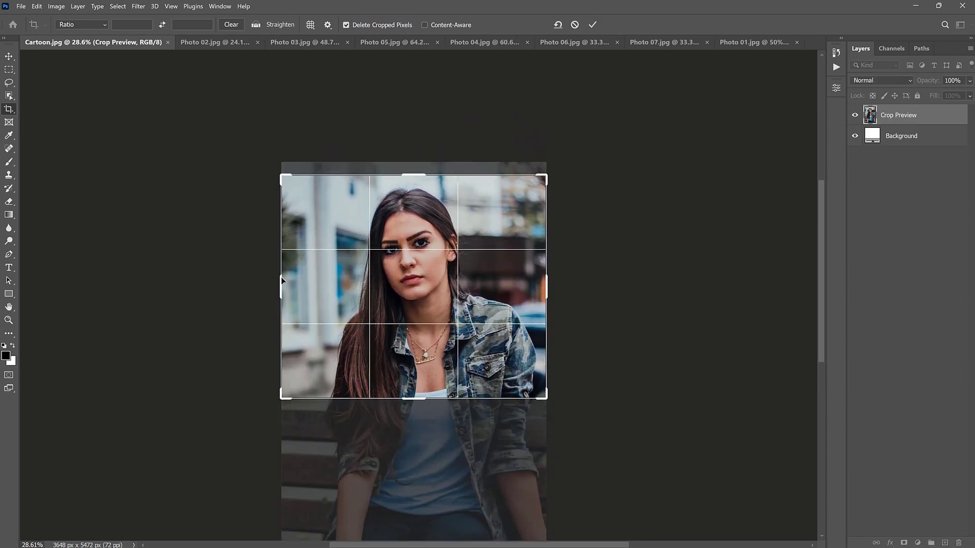
left_click_drag(282, 280, 298, 280)
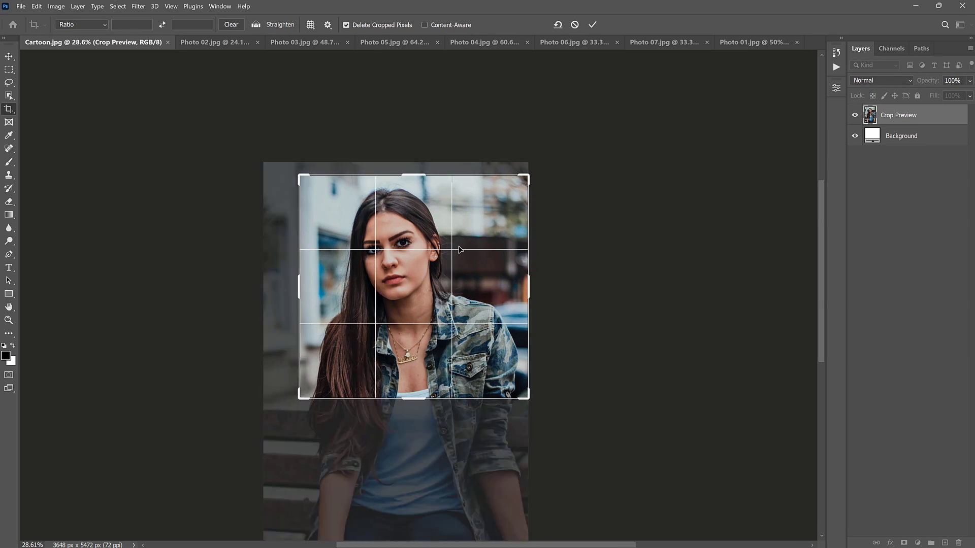
left_click(592, 26)
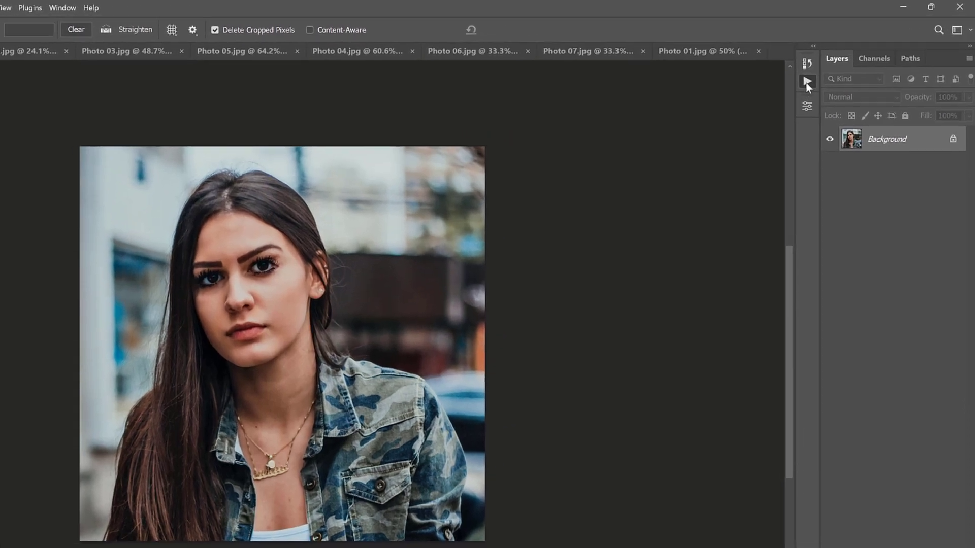
- Play the Cartoon 01 action from the Cartoon Effect set on the cropped Cartoon.jpg
left_click(835, 67)
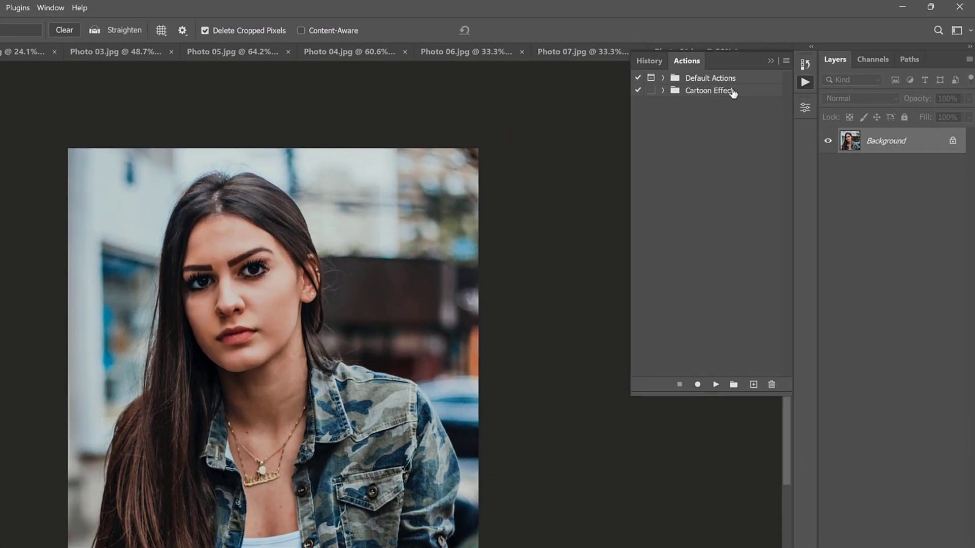
left_click(662, 91)
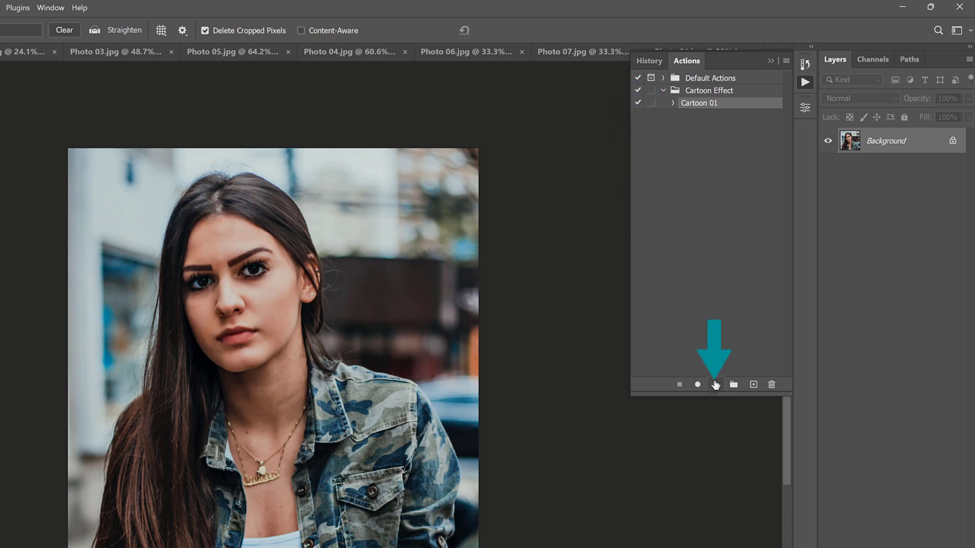
left_click(716, 384)
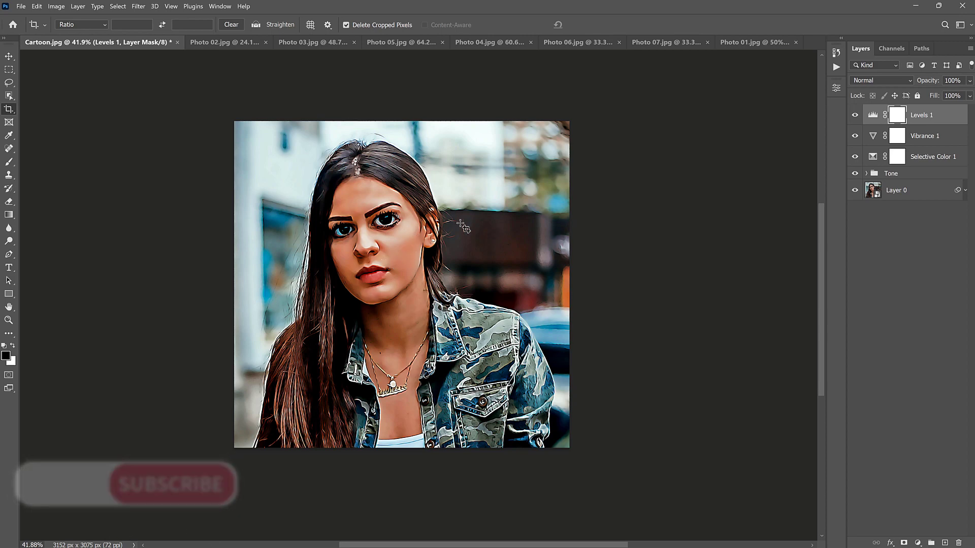
- Adjust the Levels 1 layer's input levels to 24 for shadows, 1.14 for midtones and 195 for highlights
double_click(873, 115)
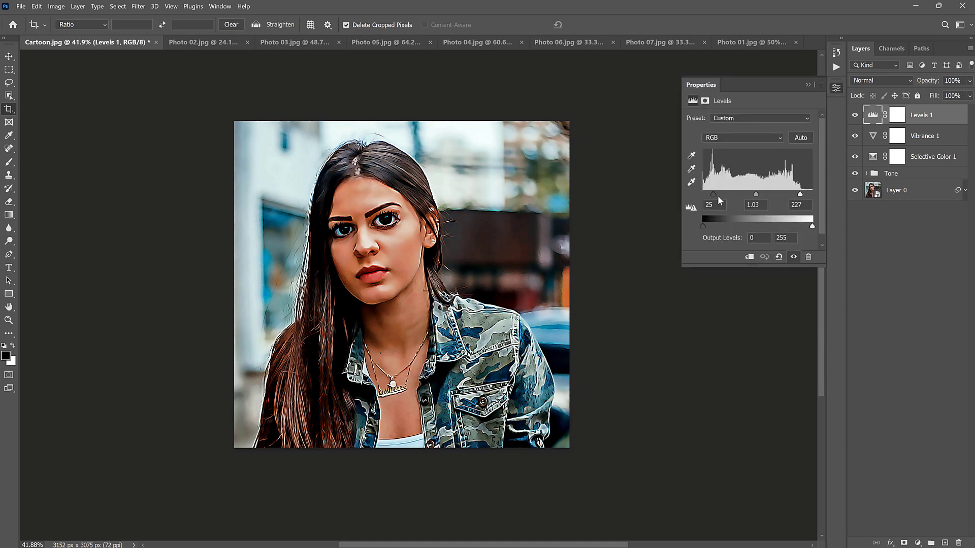
left_click_drag(714, 194, 749, 194)
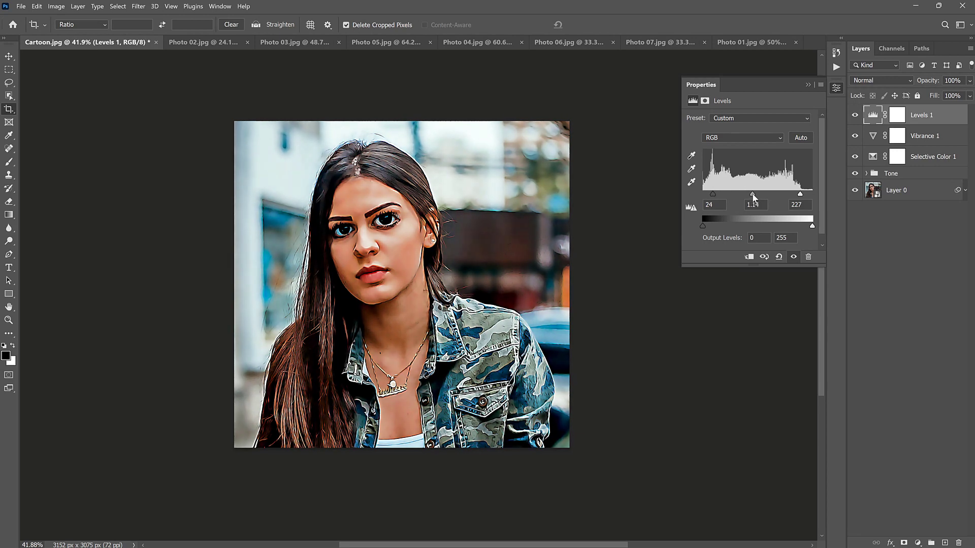
left_click_drag(800, 194, 786, 196)
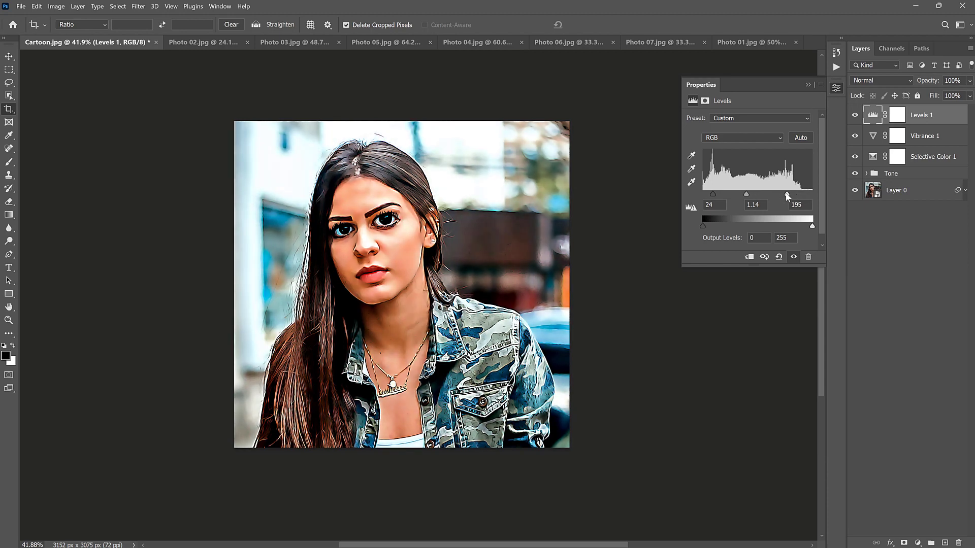
left_click(836, 88)
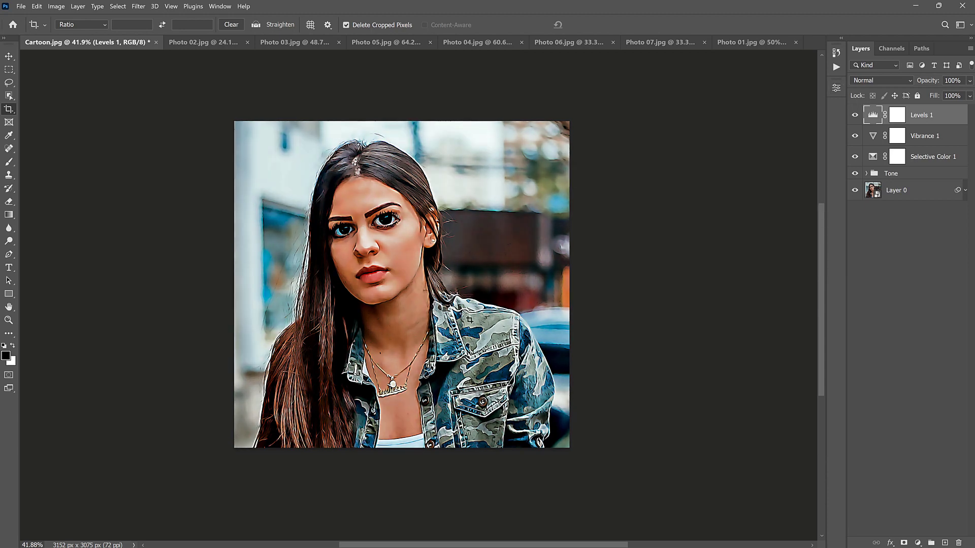
- Crop Photo 02.jpg around the woman's head, raised hand and shoulders to about 2405 x 2388 px
left_click(196, 46)
left_click_drag(389, 446, 398, 377)
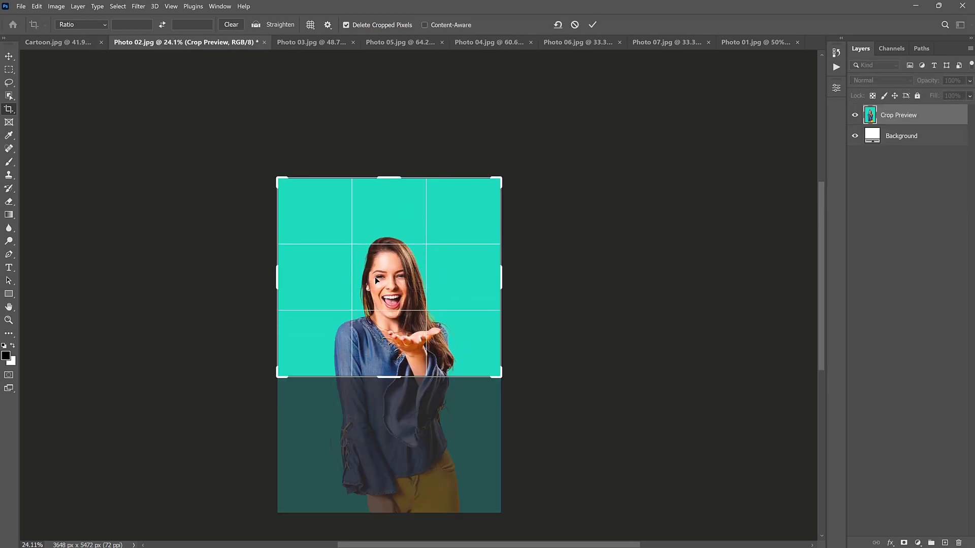
left_click_drag(383, 186, 396, 204)
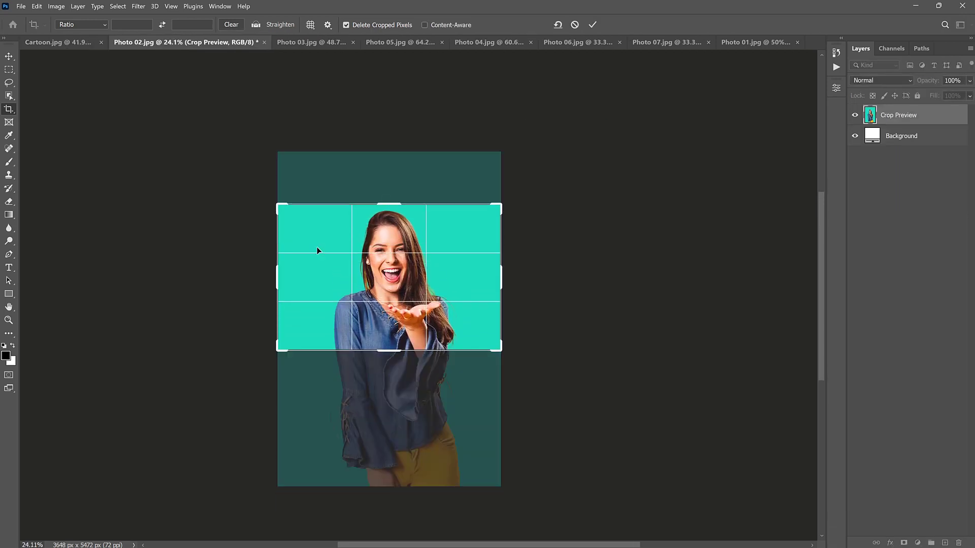
left_click_drag(277, 278, 298, 277)
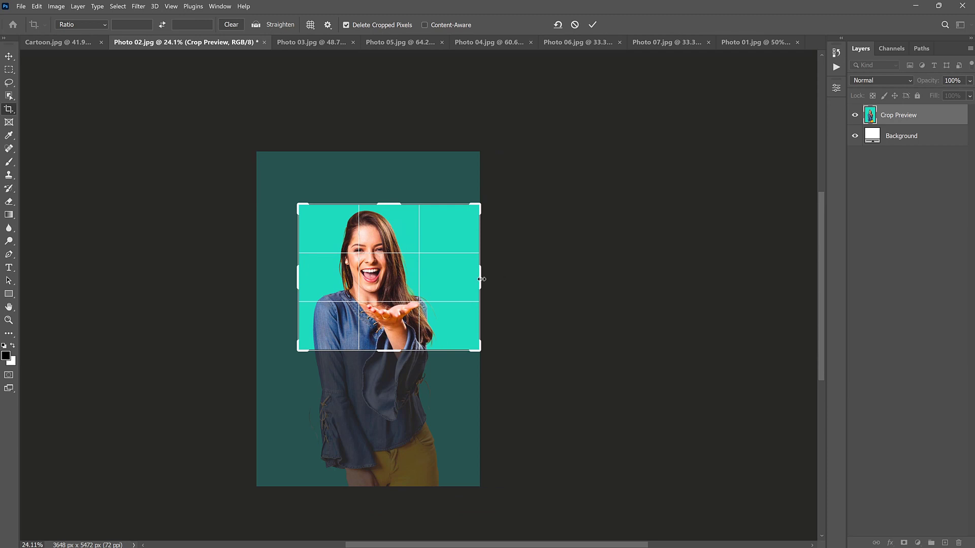
left_click_drag(481, 279, 465, 279)
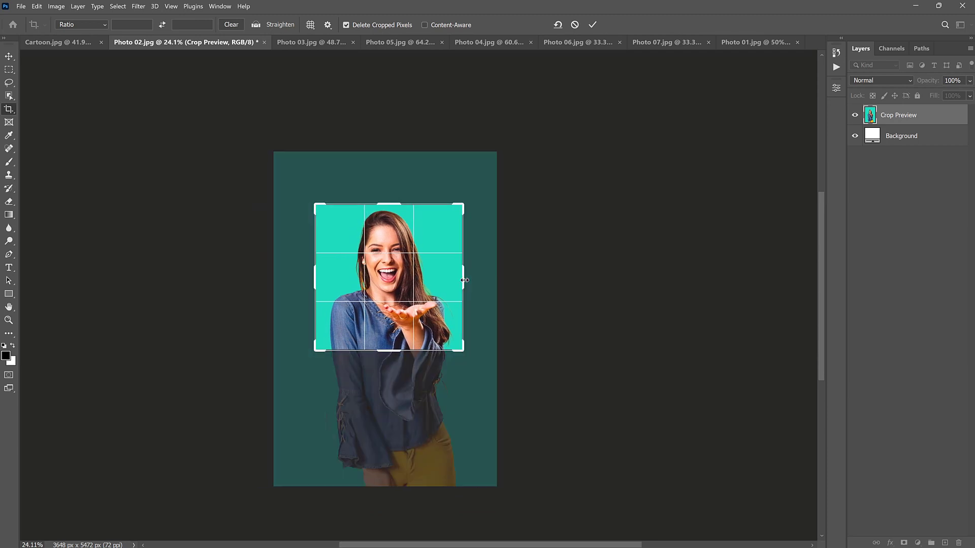
left_click(592, 24)
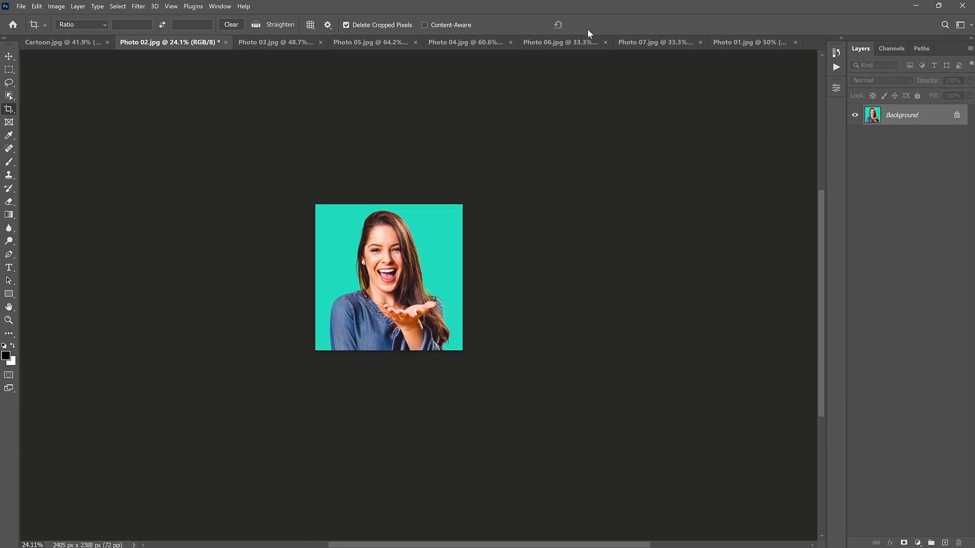
- Run the Cartoon 01 action on the cropped Photo 02.jpg
scroll(437, 287, "up", 2)
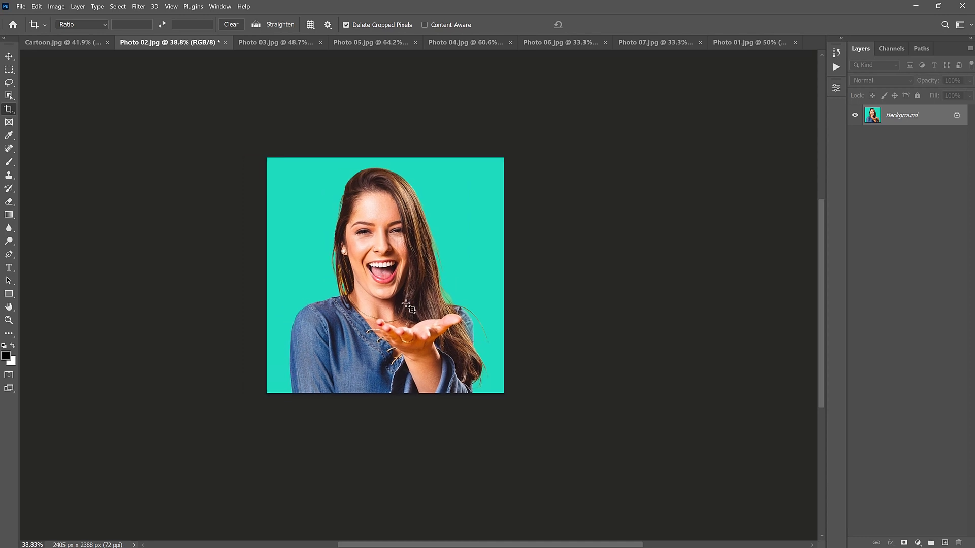
left_click(836, 67)
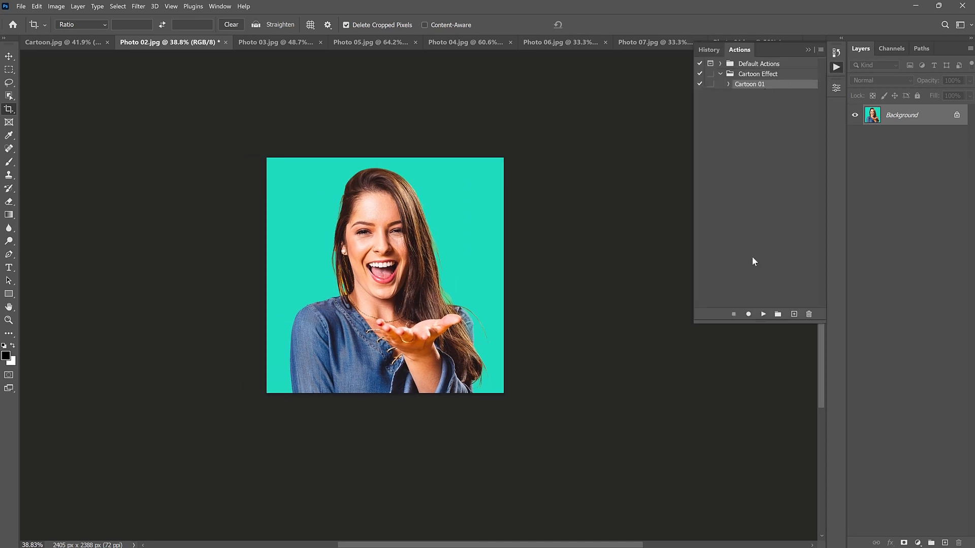
left_click(763, 315)
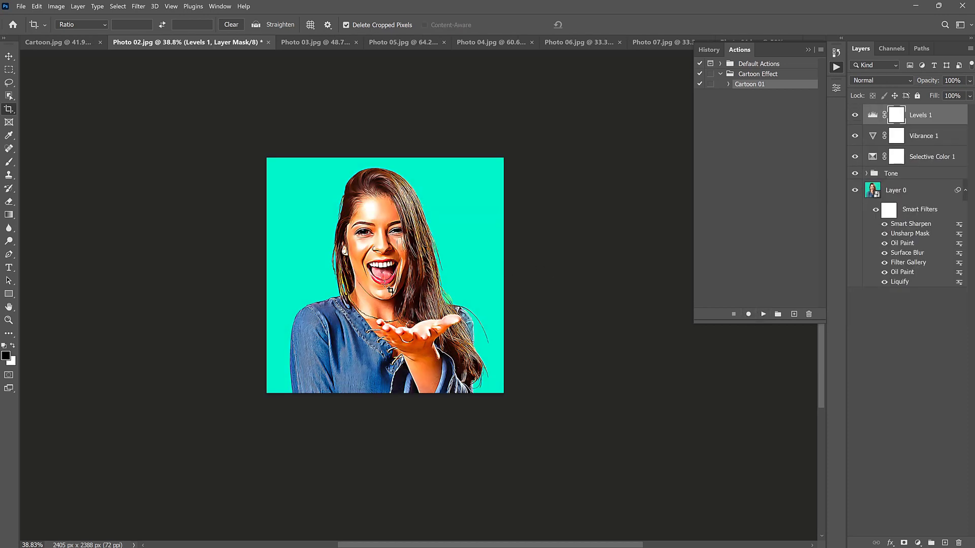
left_click(808, 48)
- Crop Photo 03.jpg around the woman's head and chest to about 2185 x 2307 px
left_click(322, 41)
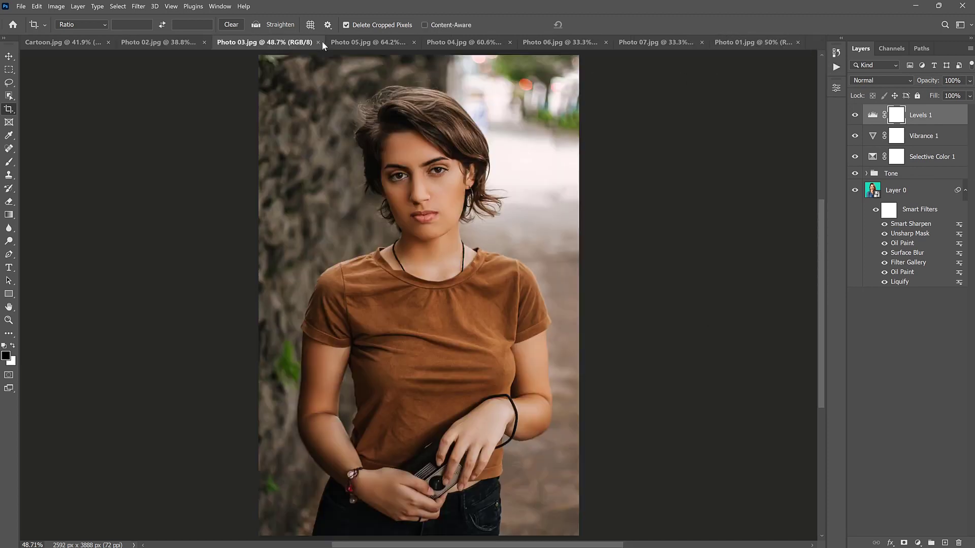
left_click_drag(418, 535, 435, 447)
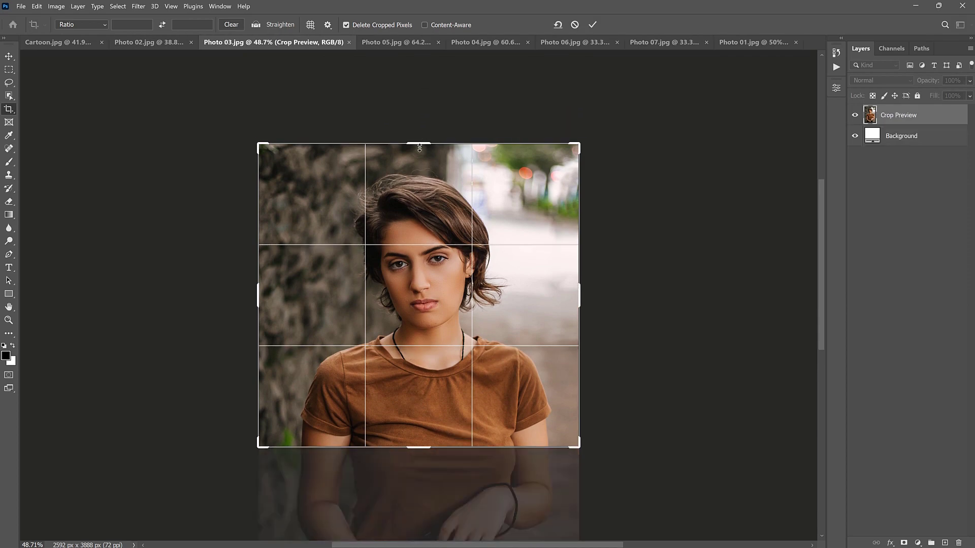
left_click_drag(419, 148, 420, 160)
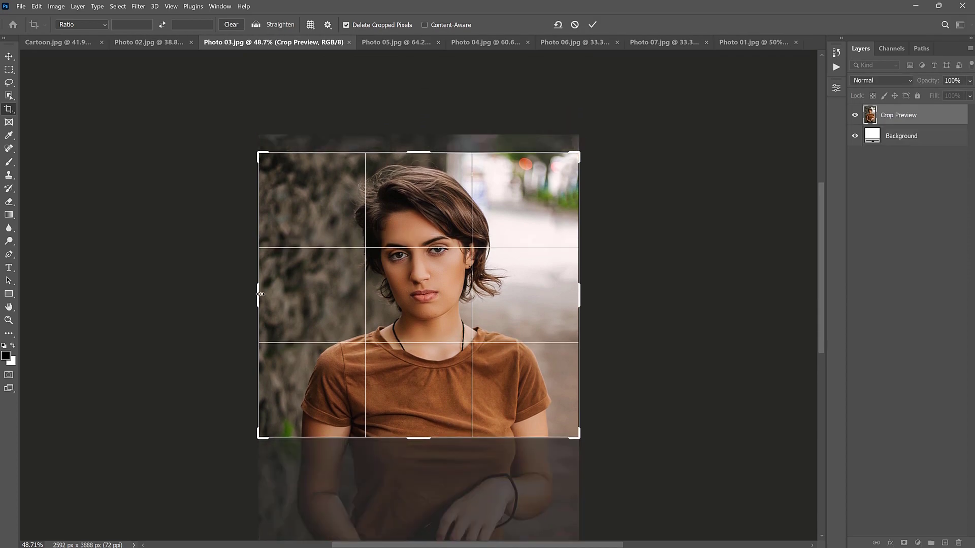
left_click_drag(261, 294, 274, 294)
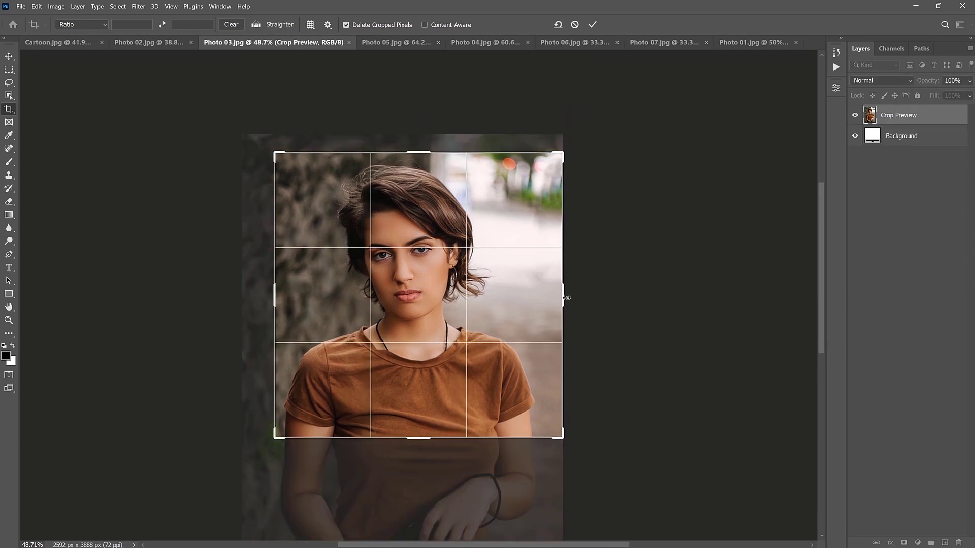
left_click_drag(567, 298, 555, 298)
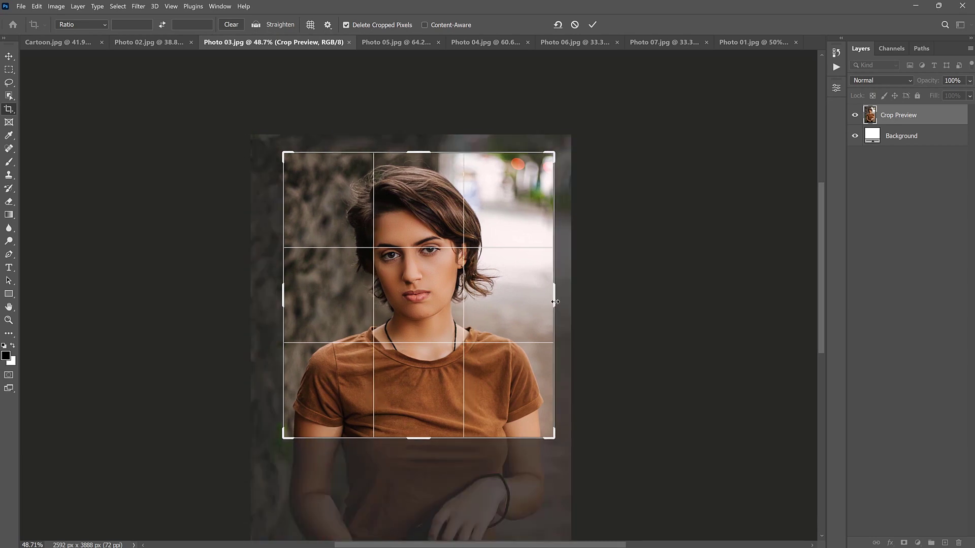
left_click(591, 25)
- Apply the Cartoon 01 action to the cropped Photo 03.jpg
left_click(836, 66)
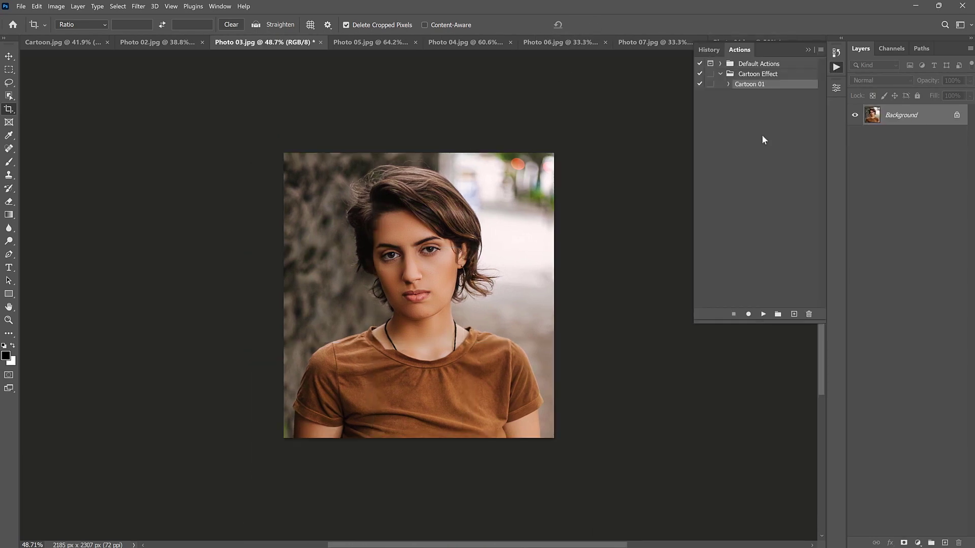
left_click(763, 314)
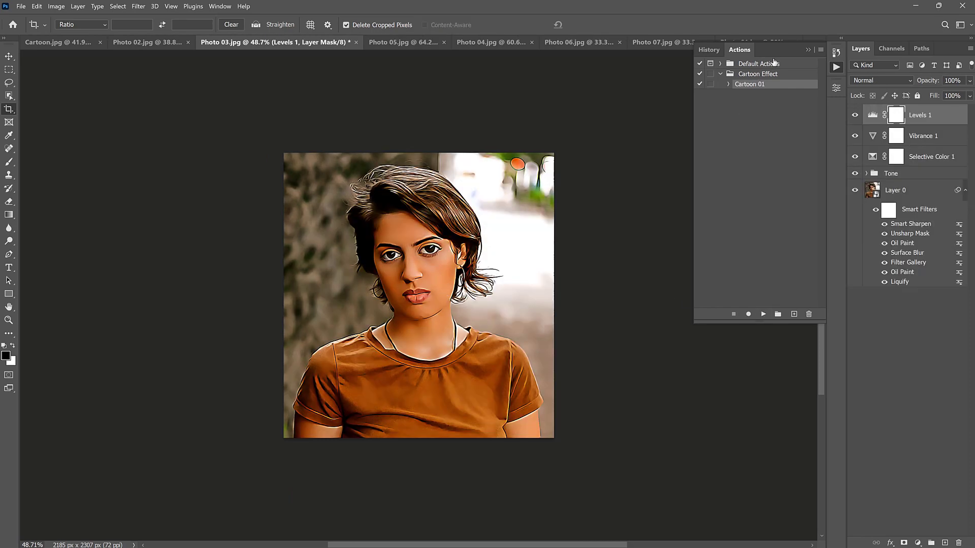
left_click(807, 49)
- Straighten Photo 05.jpg along the white horizontal bar behind the player and apply the crop
left_click(409, 42)
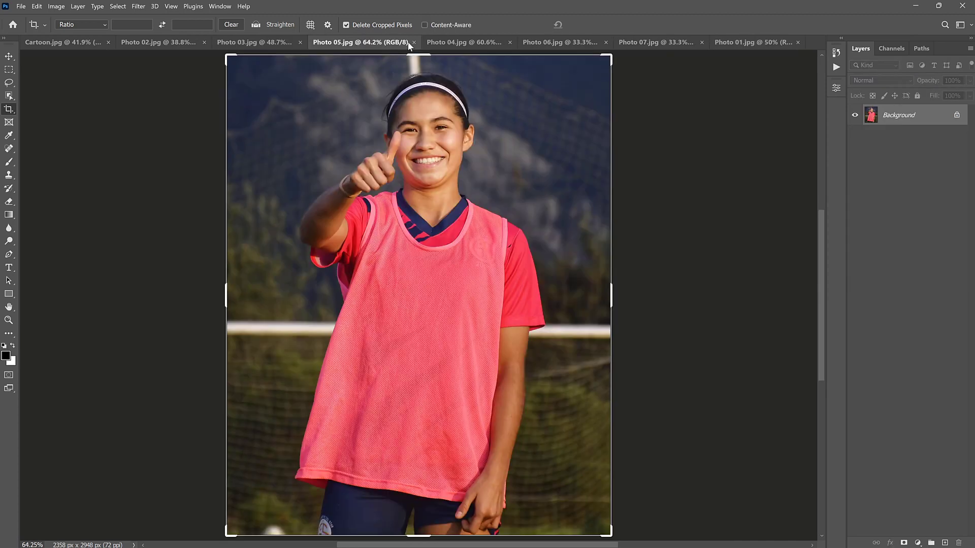
left_click(256, 25)
left_click_drag(225, 323, 611, 327)
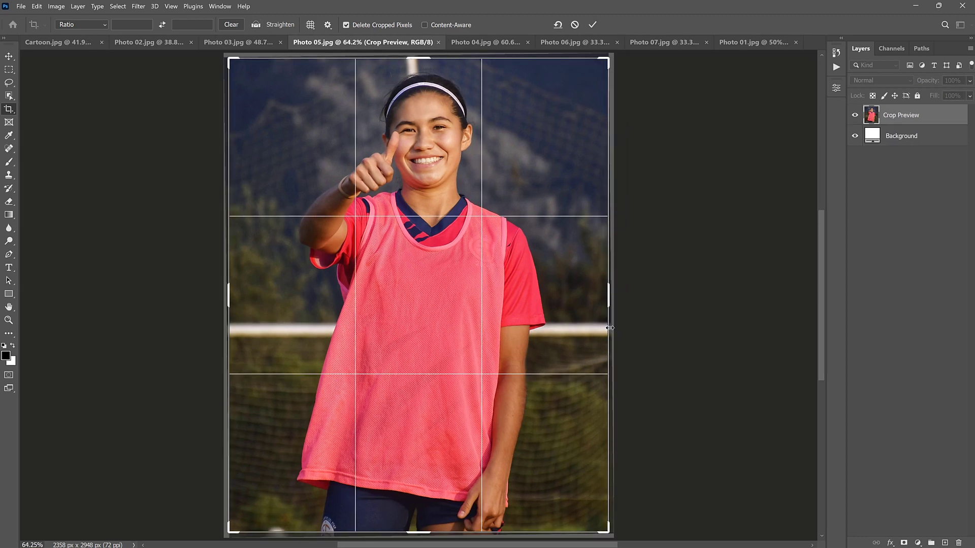
left_click(591, 25)
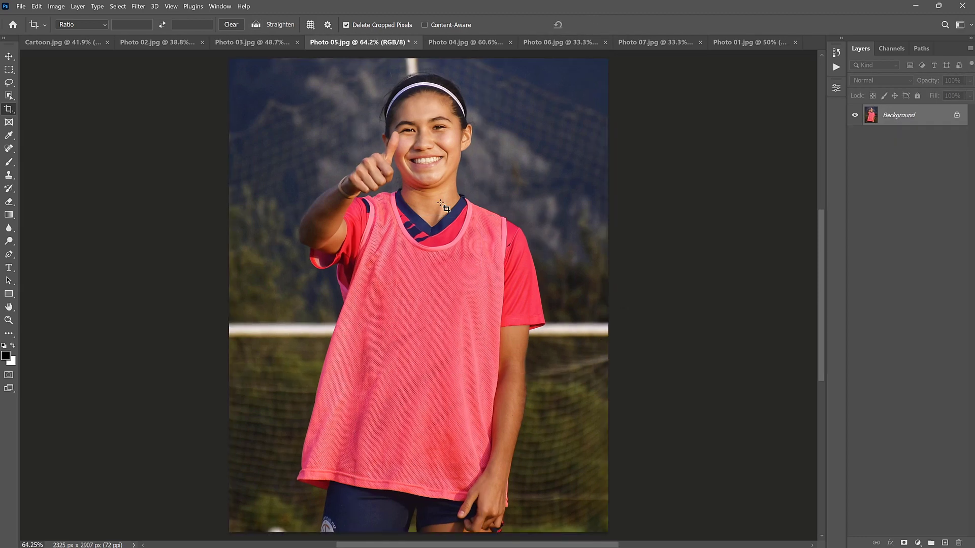
- Crop Photo 05.jpg around the player's head and chest to about 1727 x 1721 px and run the Cartoon 01 action on it
left_click(433, 231)
left_click_drag(422, 534, 431, 438)
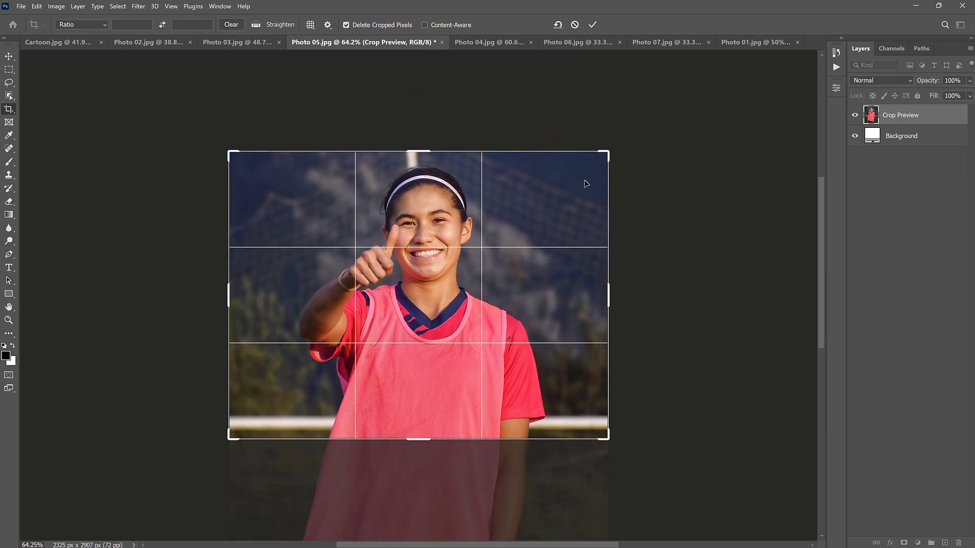
left_click_drag(421, 151, 421, 158)
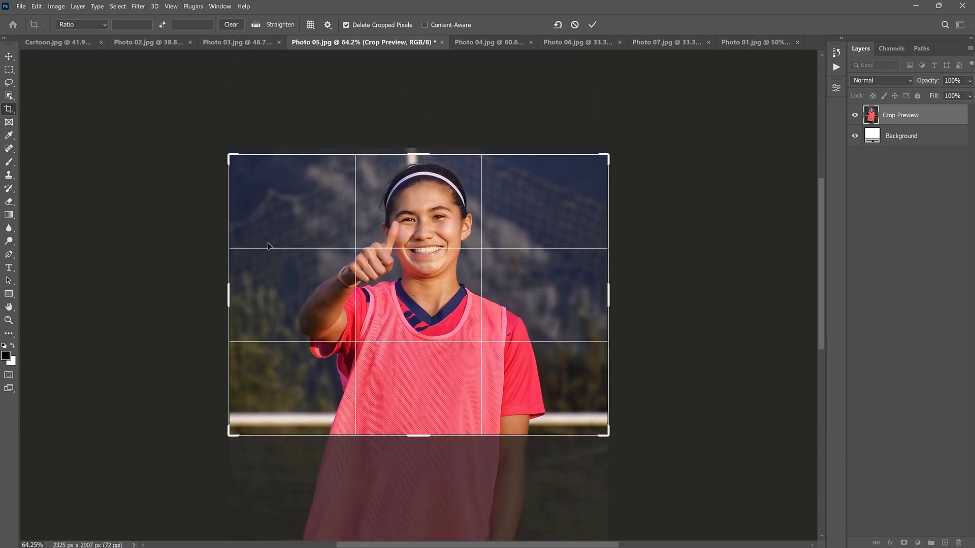
left_click_drag(228, 303, 281, 303)
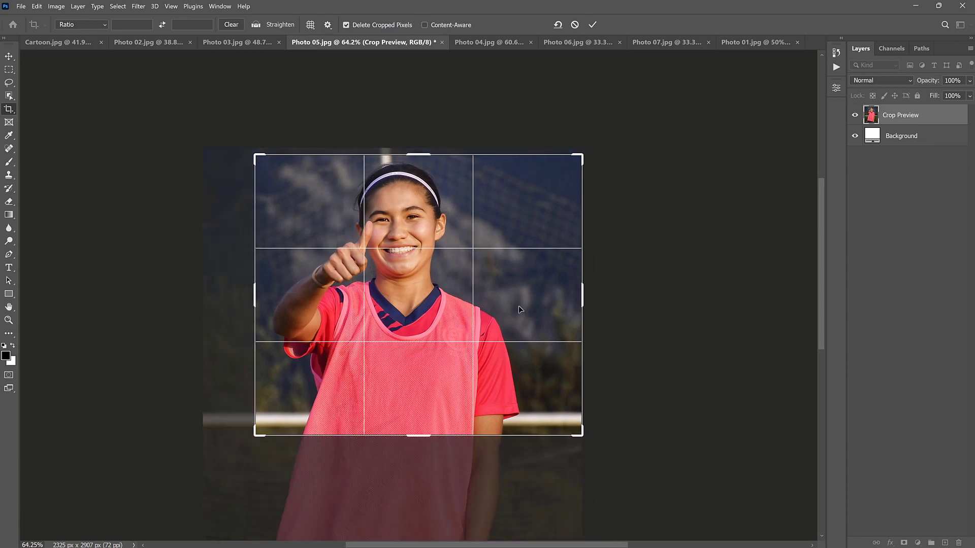
left_click_drag(581, 308, 536, 311)
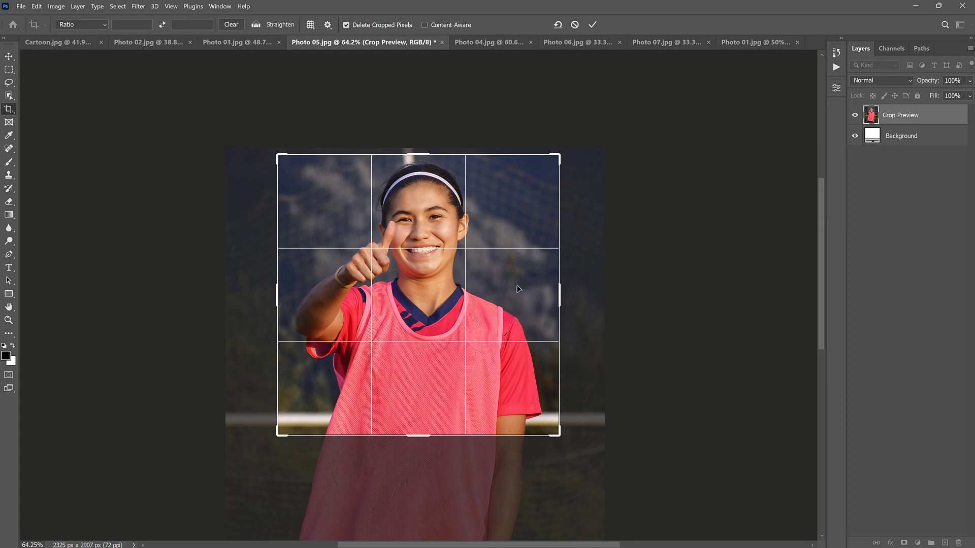
left_click(592, 26)
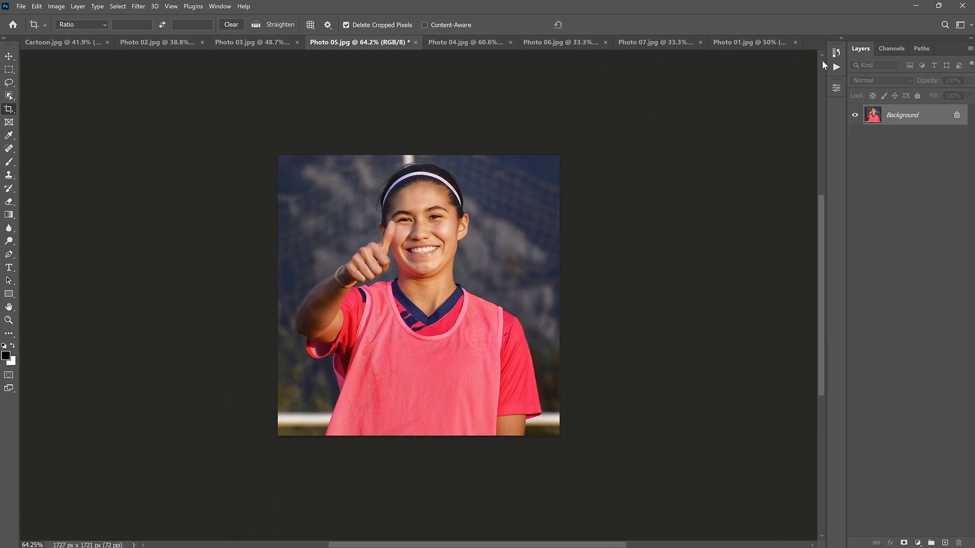
left_click(836, 67)
left_click(763, 314)
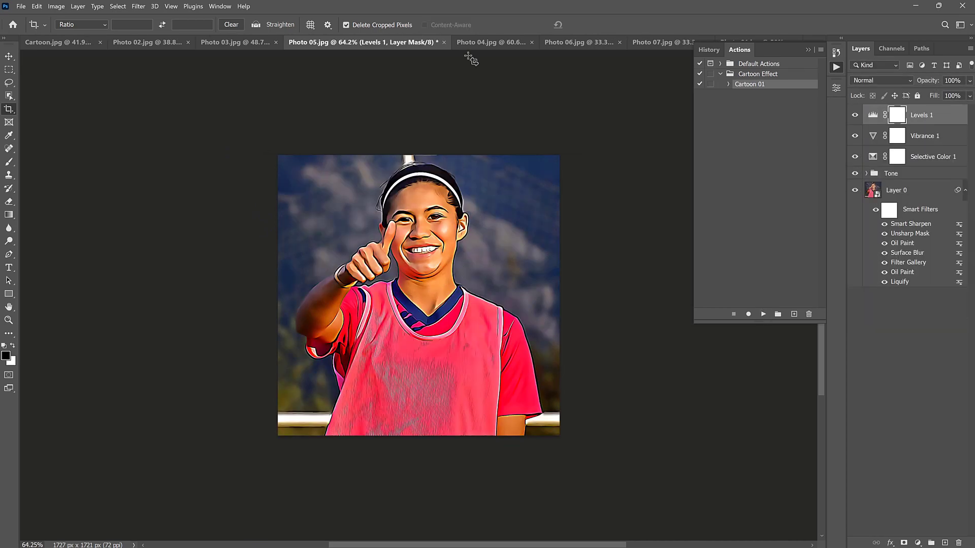
- Crop Photo 04.jpg around the woman's head, braids and upper jacket to about 1448 x 1586 px
left_click(486, 43)
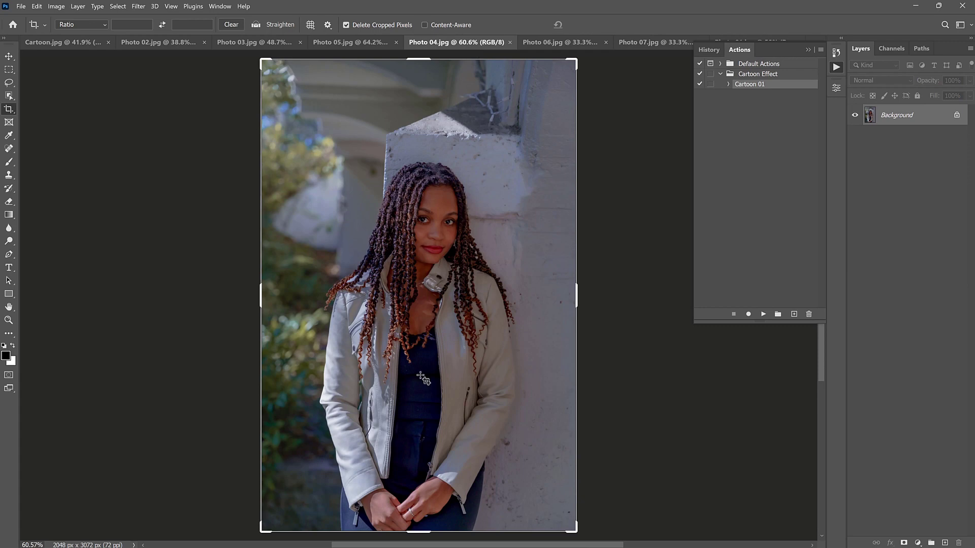
left_click_drag(415, 532, 445, 442)
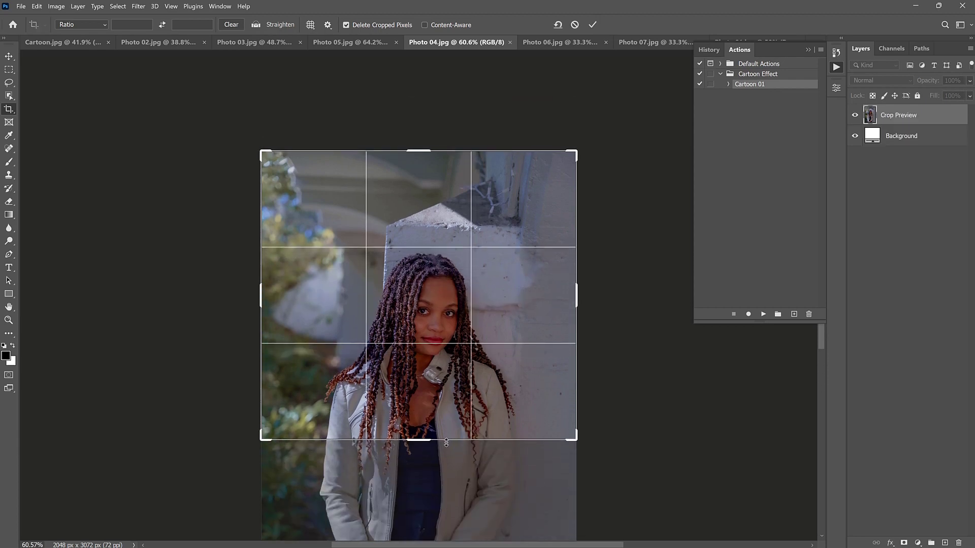
left_click_drag(420, 151, 419, 193)
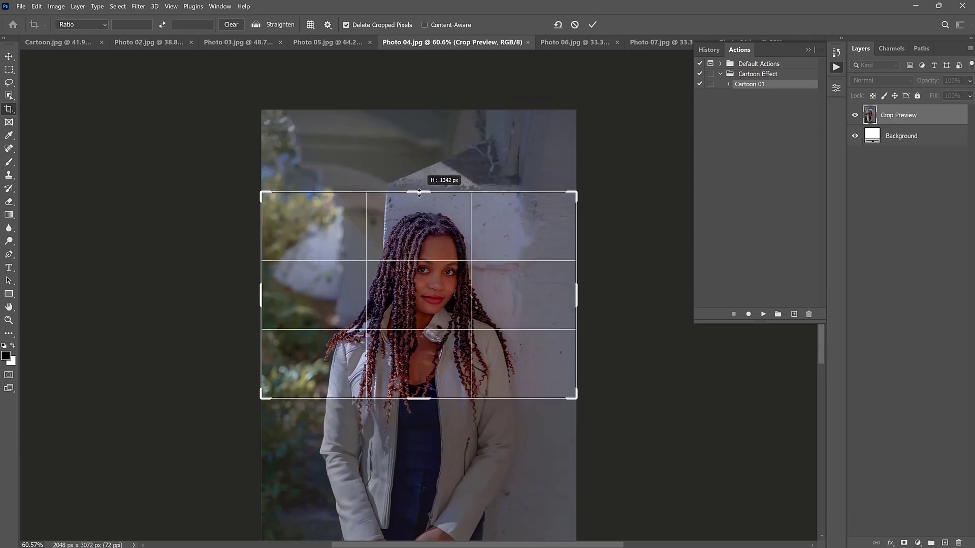
left_click_drag(416, 403, 411, 416)
left_click_drag(261, 300, 286, 285)
left_click_drag(550, 297, 529, 302)
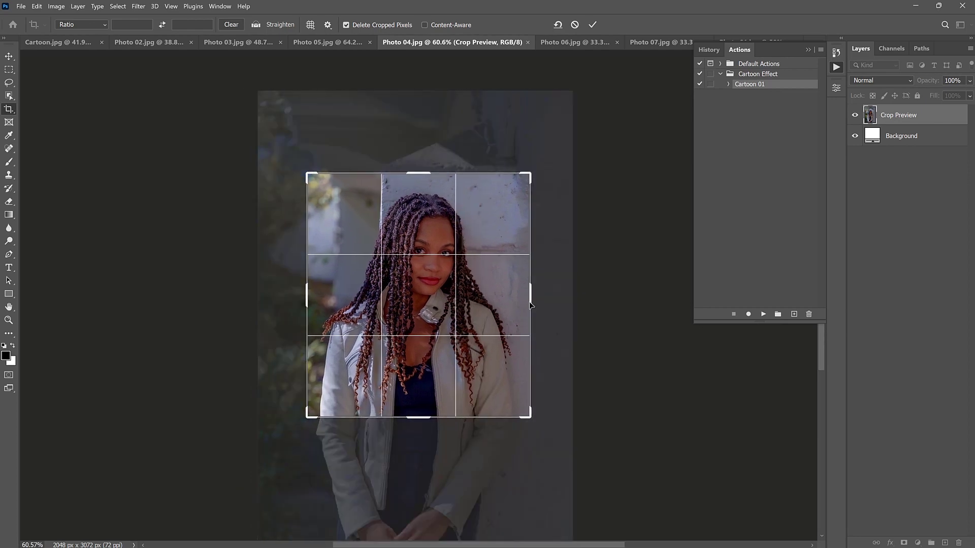
left_click(593, 25)
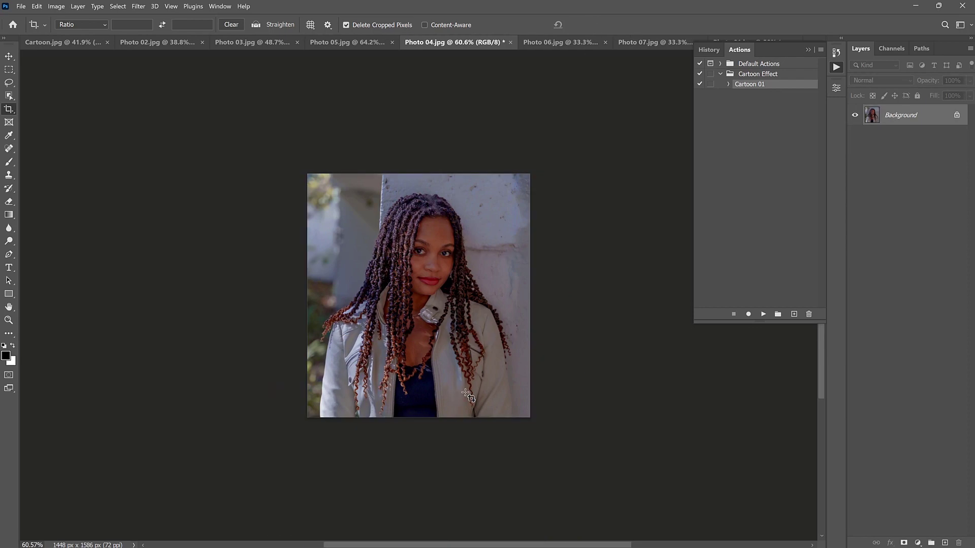
- Run the Cartoon 01 action on the cropped Photo 04.jpg and compare the result with and without the Levels 1 adjustment
scroll(447, 374, "up", 2)
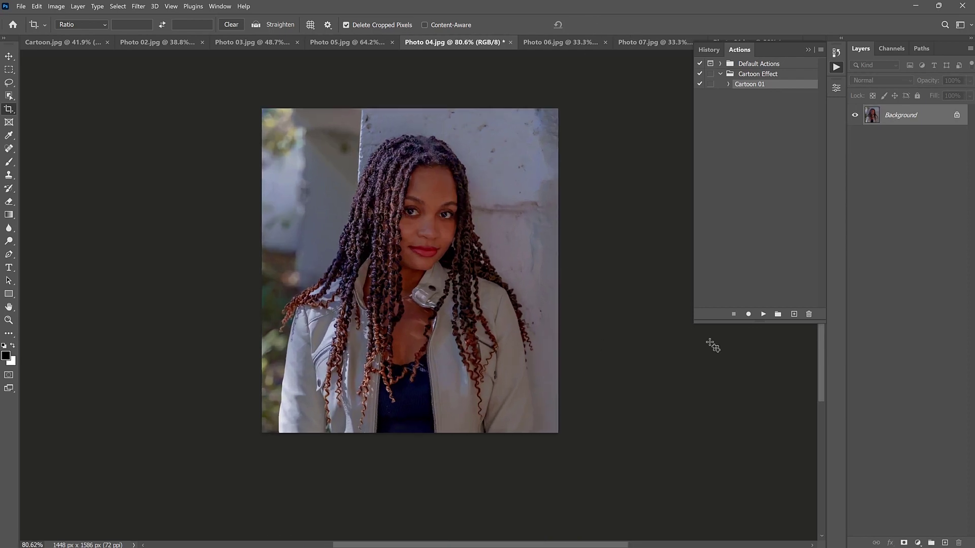
left_click(764, 315)
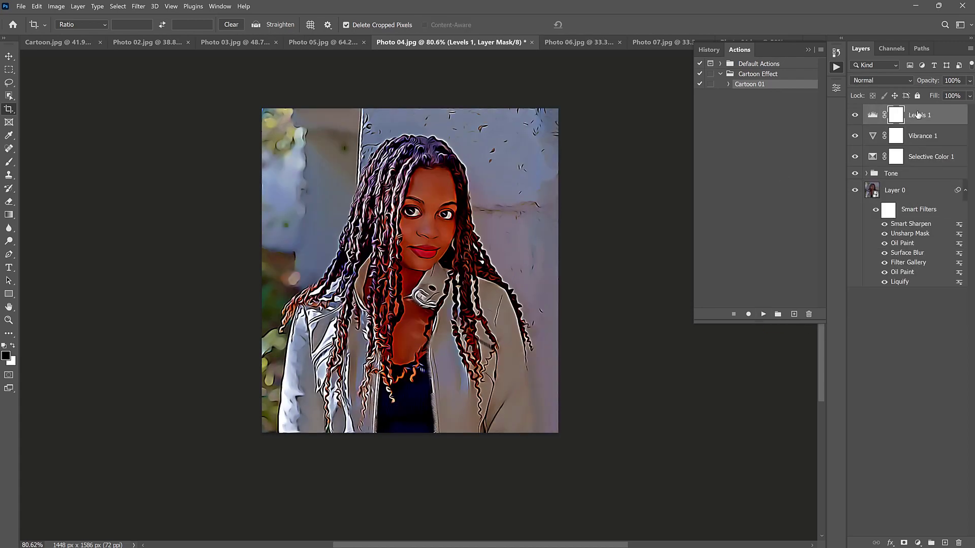
left_click(855, 116)
left_click(855, 116)
left_click(855, 115)
left_click(855, 115)
- Crop Photo 06.jpg around the woman's head and shoulders to about 3144 x 4260 px and run the Cartoon 01 action on it
left_click(583, 43)
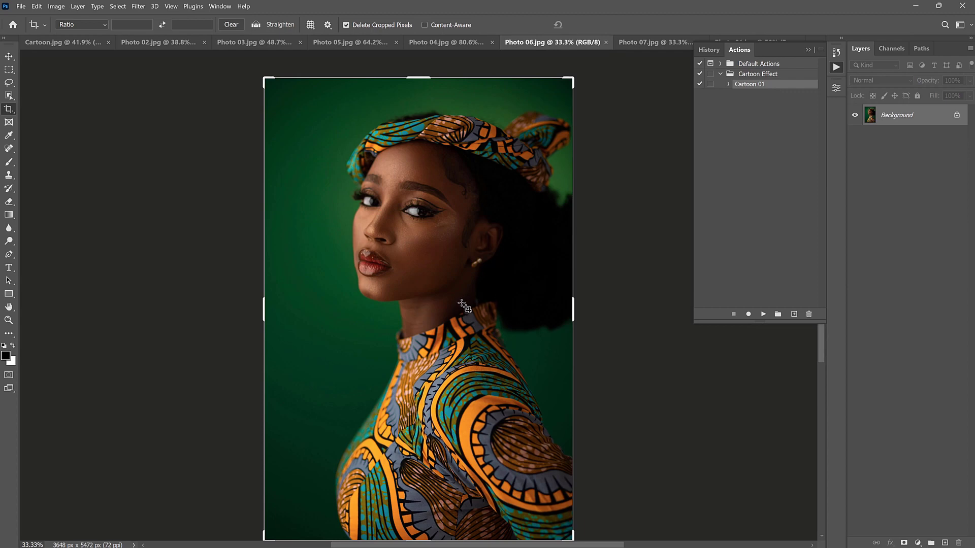
left_click_drag(422, 539, 433, 483)
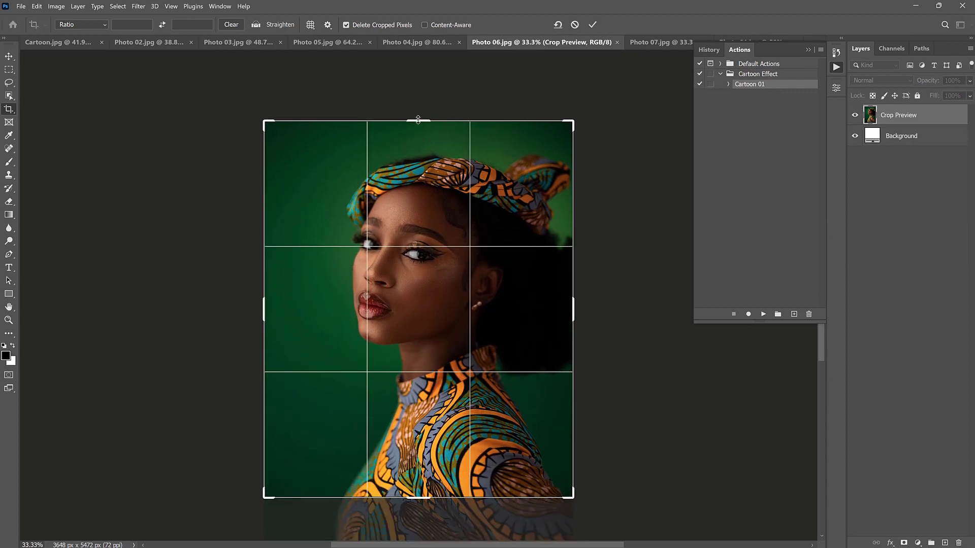
left_click_drag(417, 119, 418, 129)
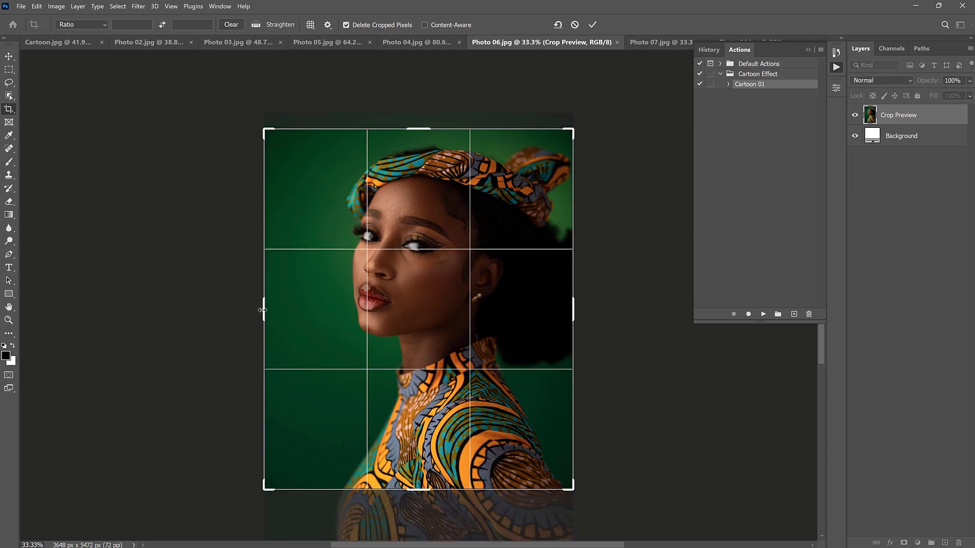
left_click_drag(262, 311, 281, 308)
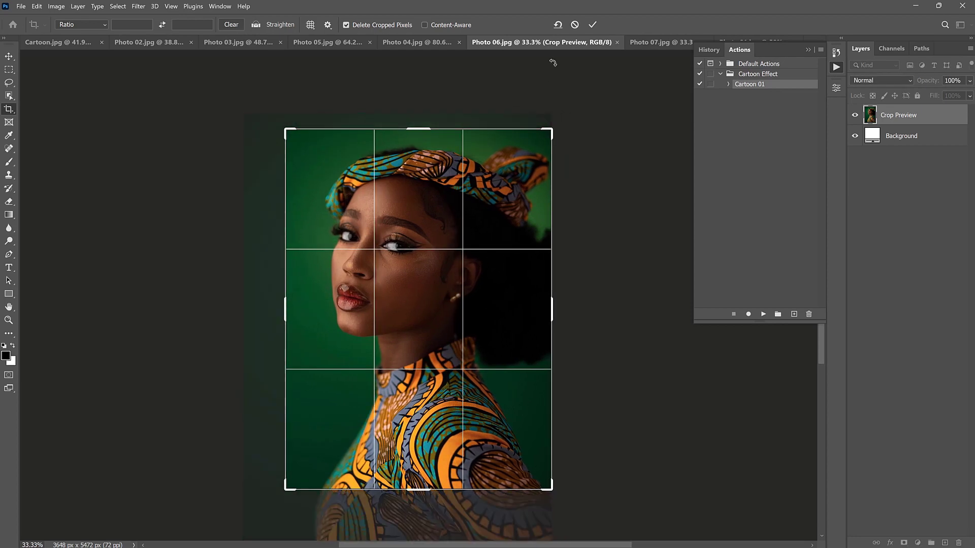
left_click(594, 27)
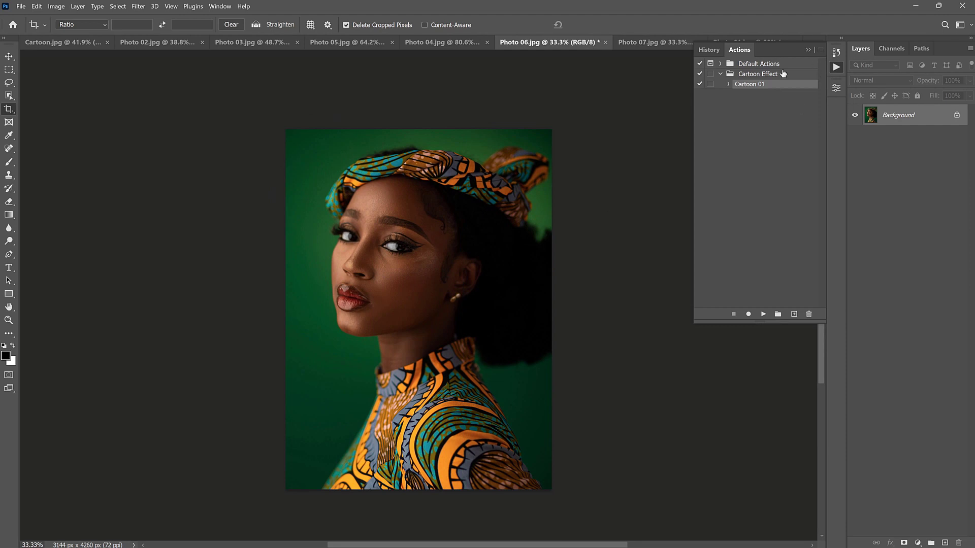
left_click(765, 315)
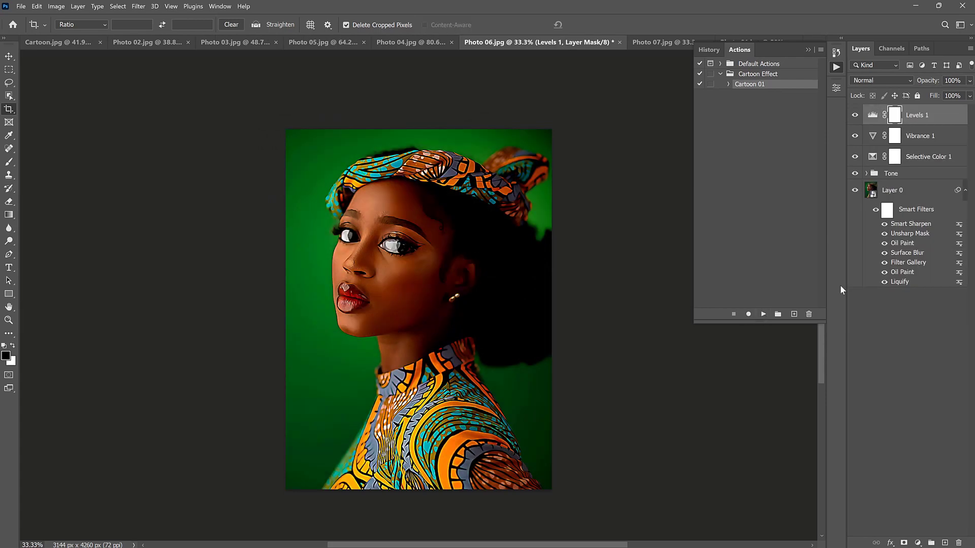
- Brighten Photo 06.jpg by setting the Levels 1 adjustment's shadow input to 0 and midtone input to 1.40
double_click(872, 115)
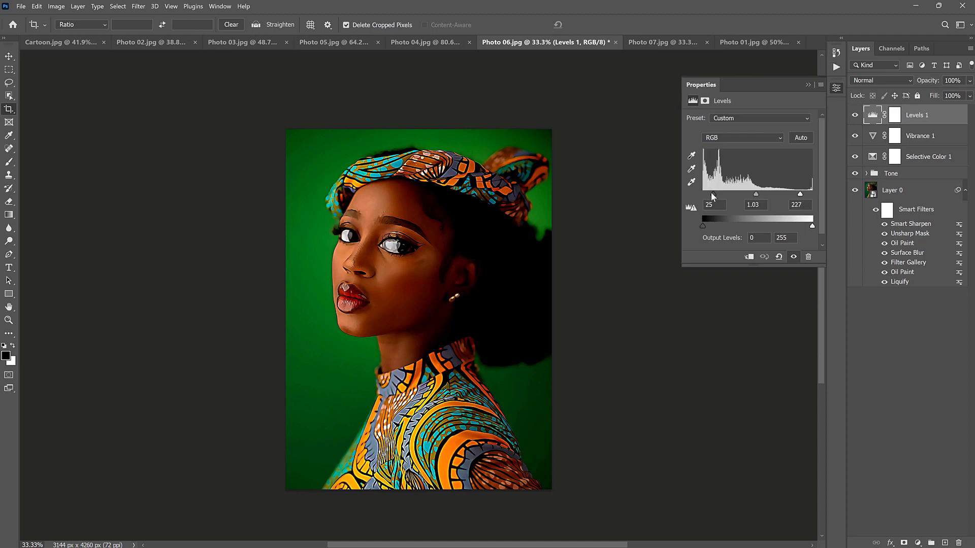
left_click_drag(711, 193, 742, 194)
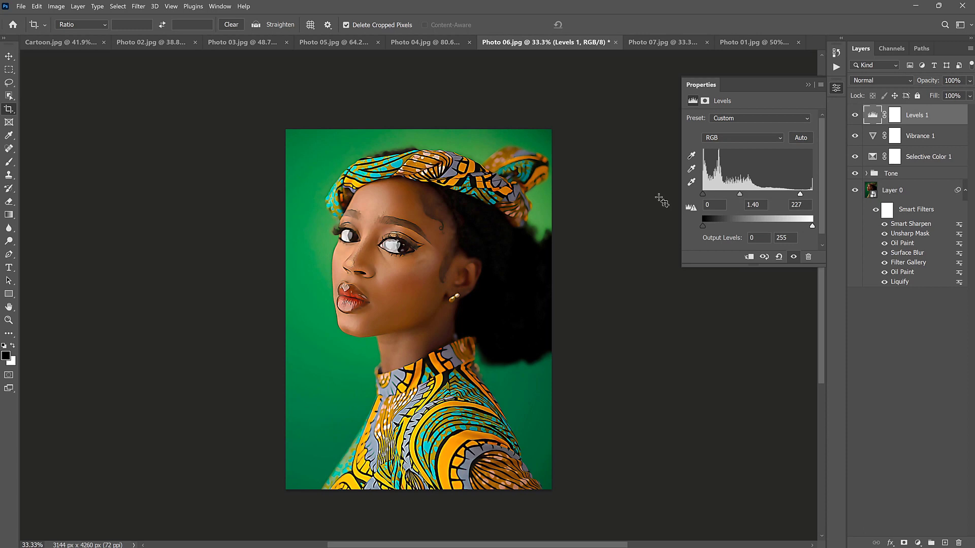
left_click(808, 86)
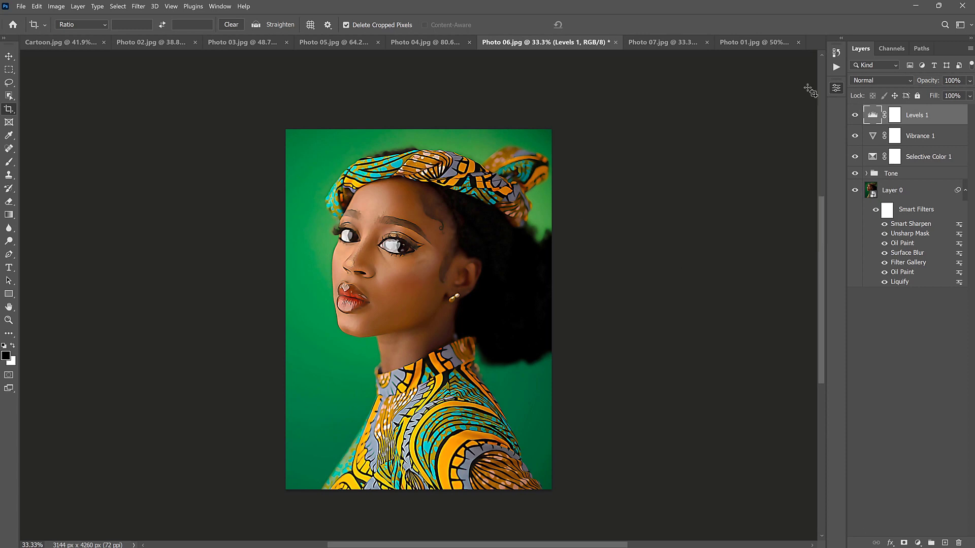
- Crop Photo 07.jpg around the man in sunglasses to about 3353 x 3757 px
left_click(662, 43)
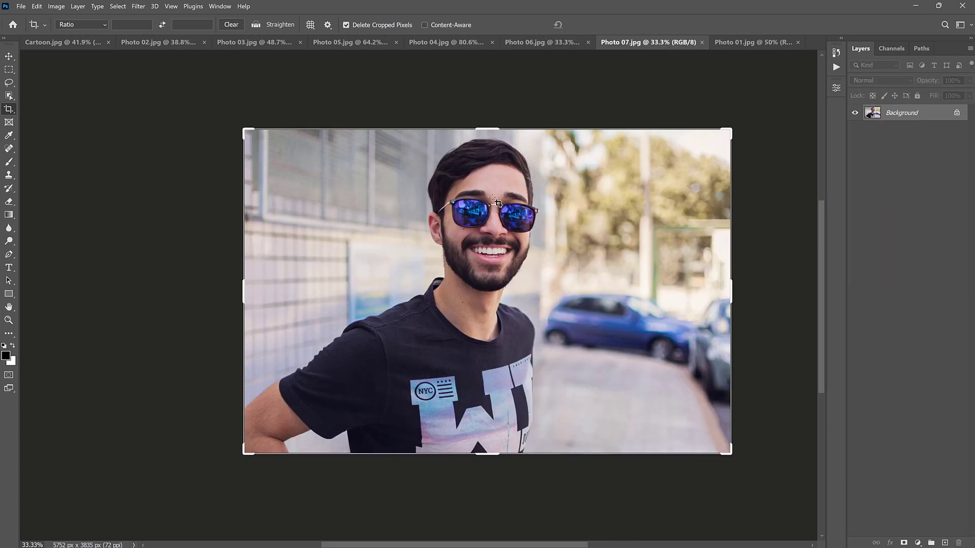
left_click_drag(732, 294, 648, 284)
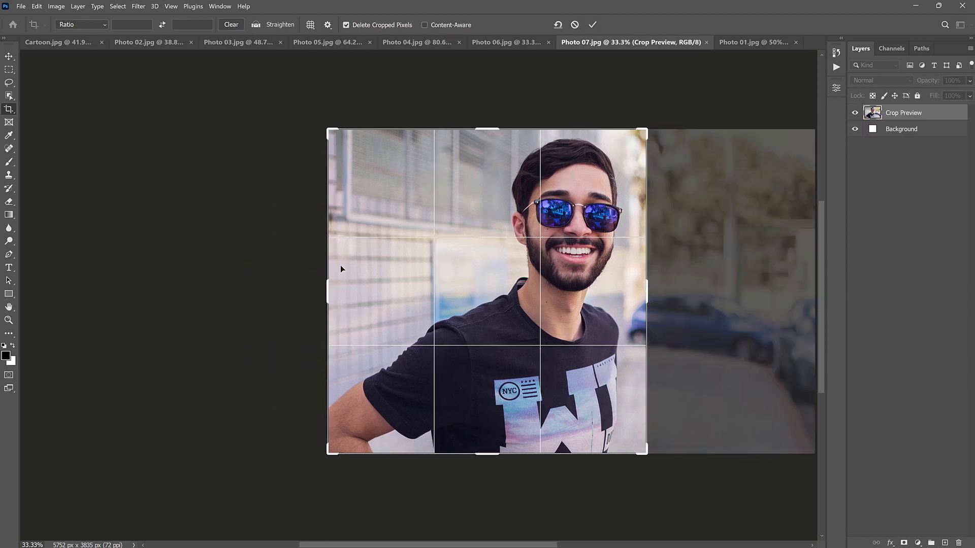
left_click_drag(326, 295, 345, 288)
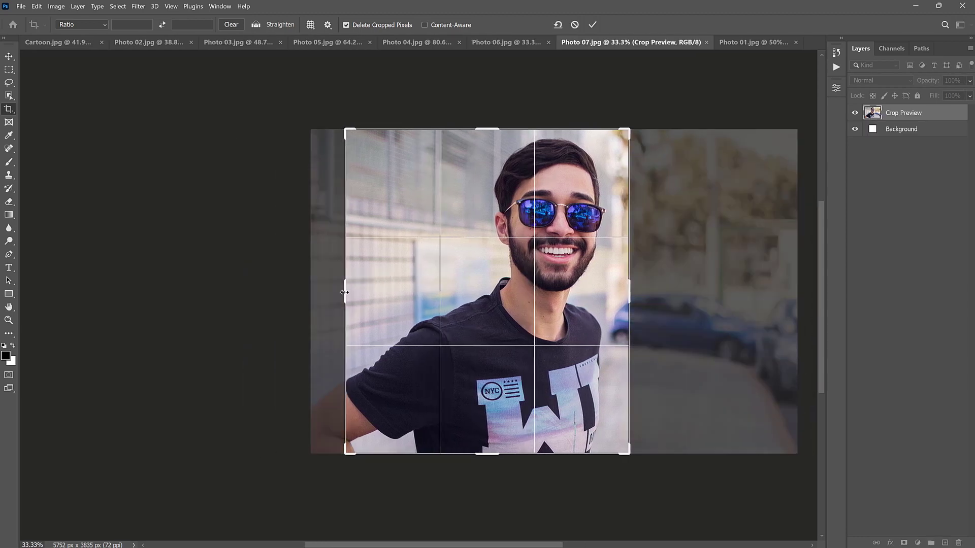
left_click_drag(493, 128, 494, 132)
left_click(593, 26)
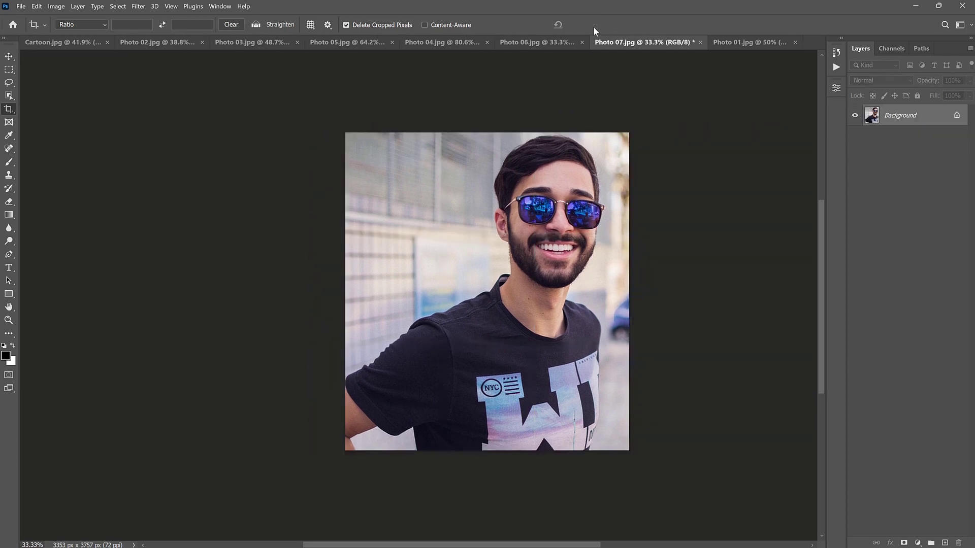
- Apply the Cartoon 01 action to the cropped Photo 07.jpg
left_click(835, 67)
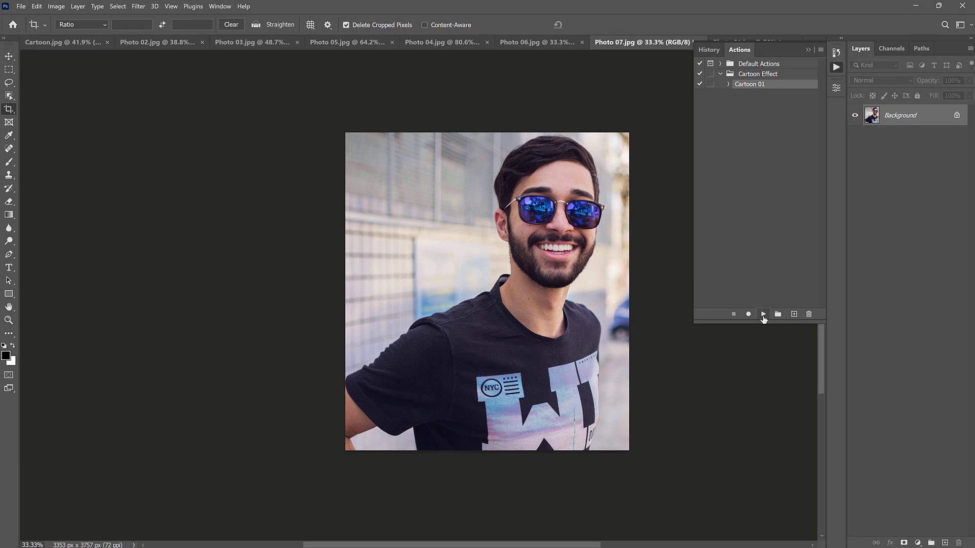
left_click(763, 315)
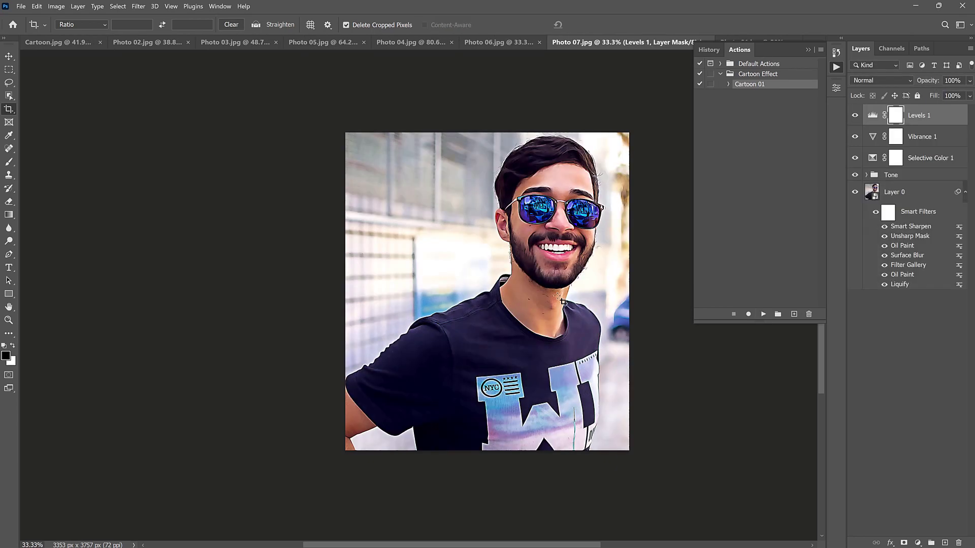
left_click(808, 50)
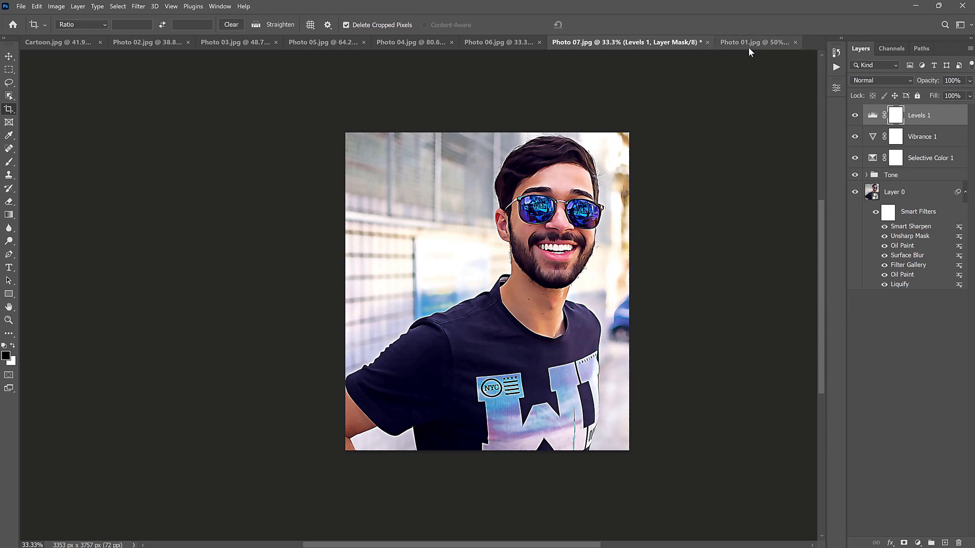
- Run the Cartoon 01 action on the uncropped Photo 01.jpg
left_click(749, 46)
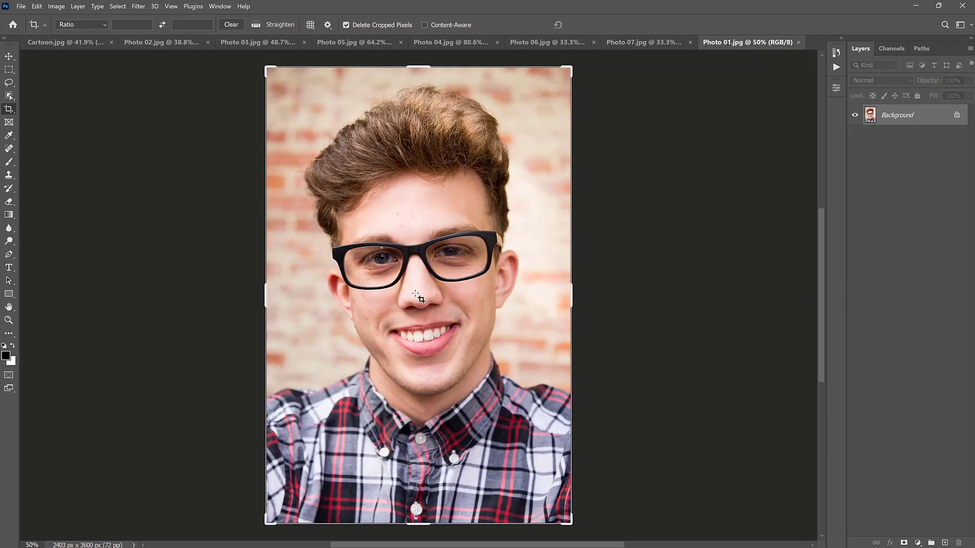
left_click(836, 67)
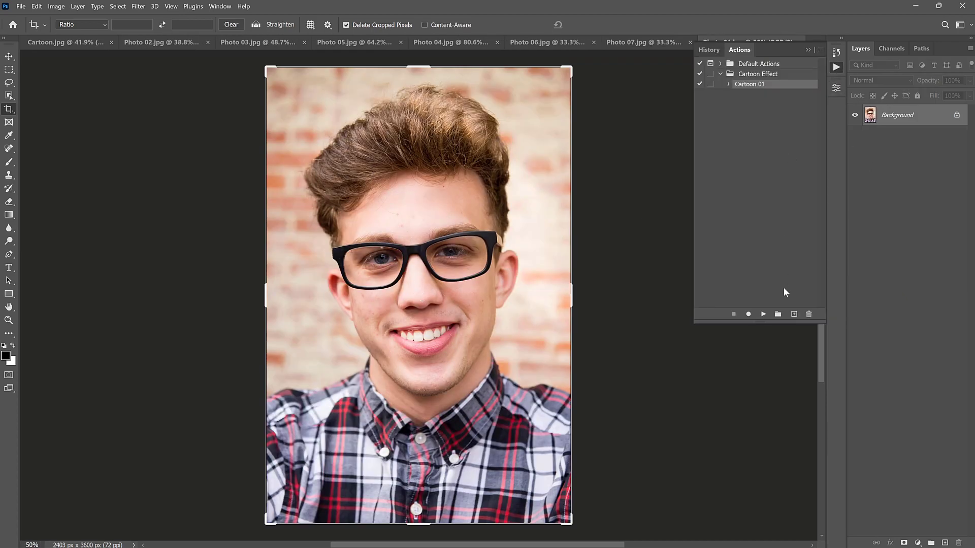
left_click(763, 314)
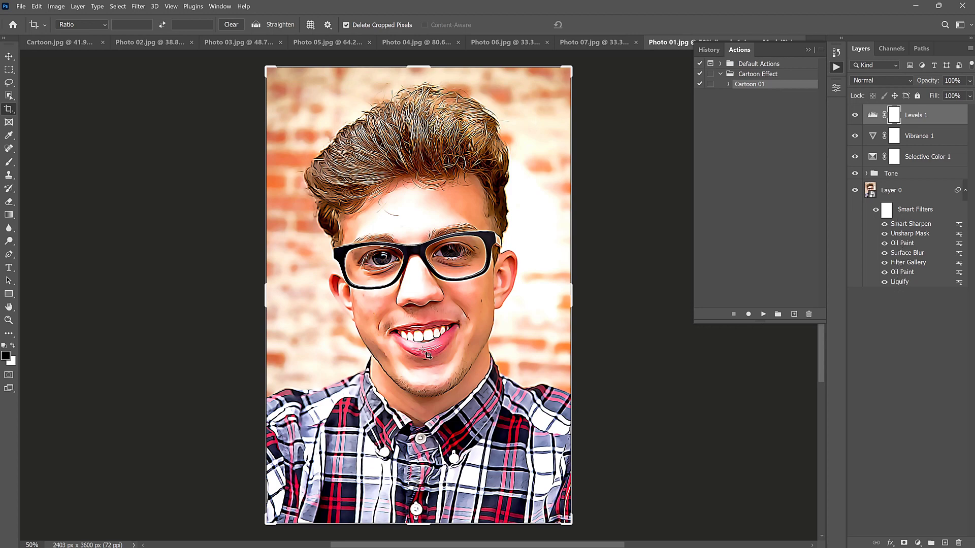
- Edit the Liquify smart filter of Photo 01.jpg, setting Upper Lip to 32 and Lower Lip to 7, and apply the changes
left_click(900, 282)
double_click(899, 282)
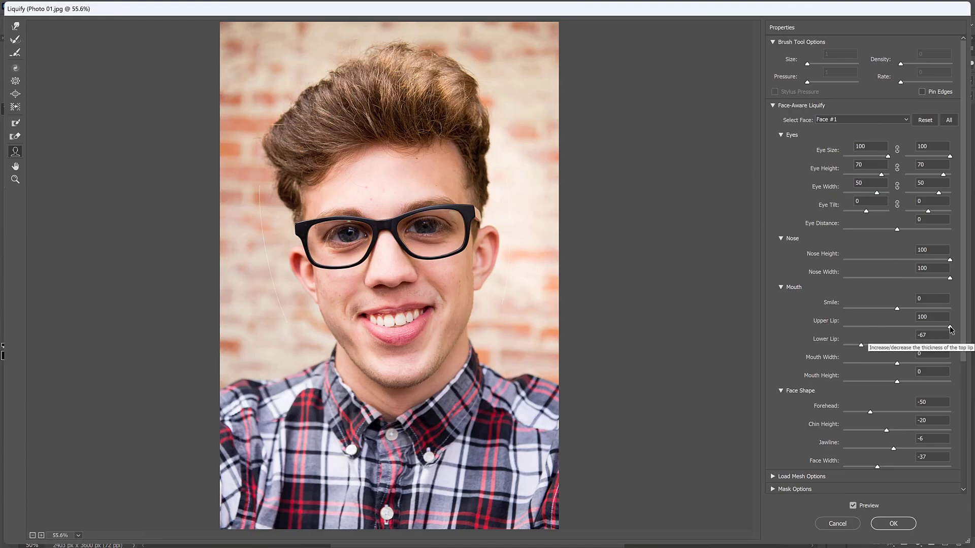
left_click_drag(949, 328, 913, 326)
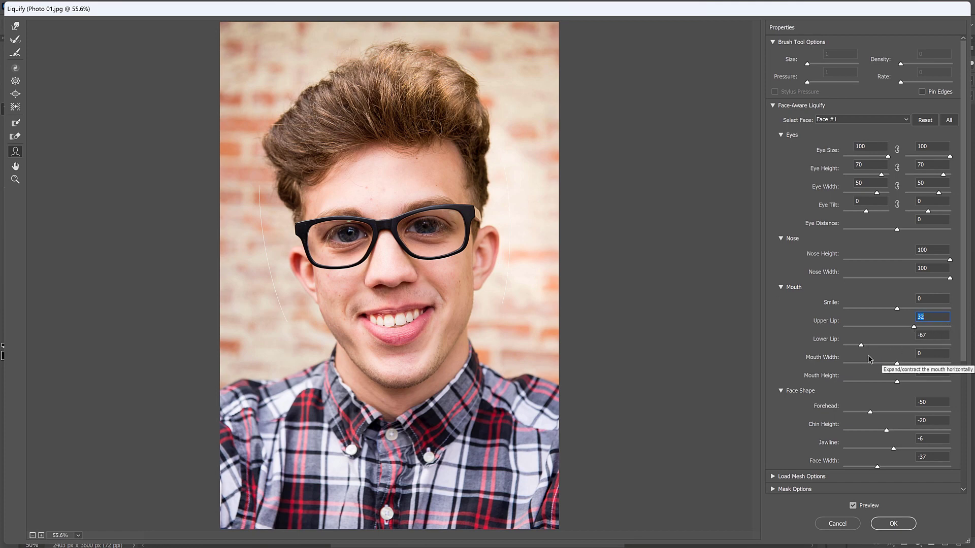
left_click_drag(860, 345, 900, 350)
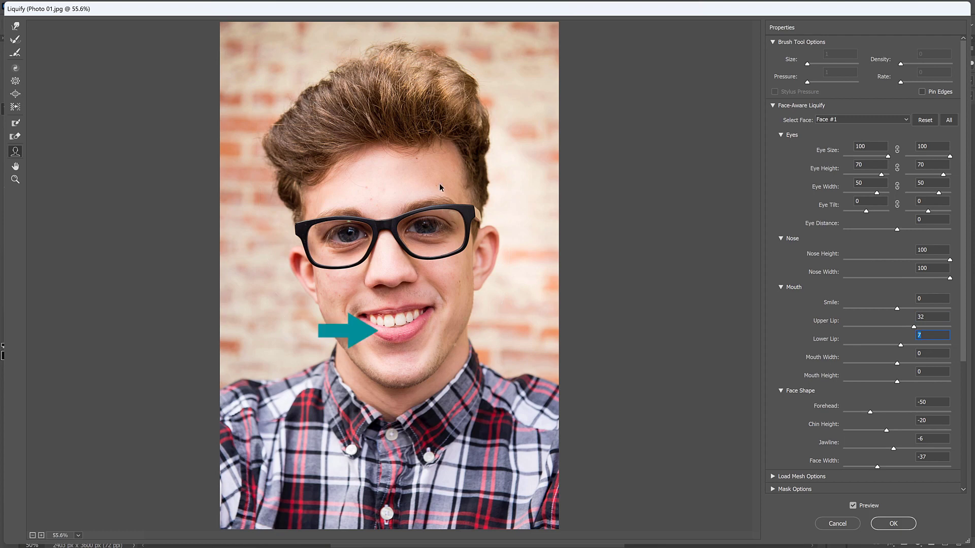
mouse_move(457, 267)
left_click(893, 524)
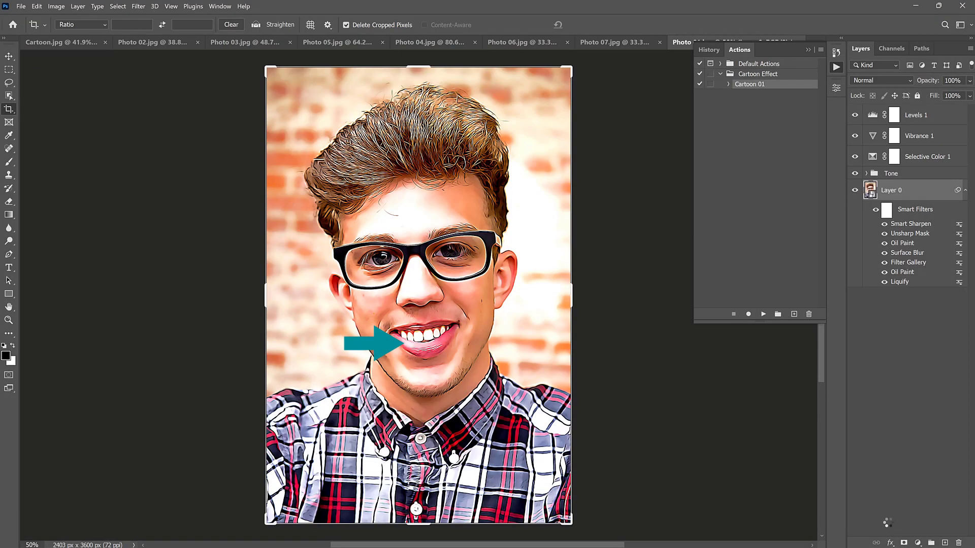